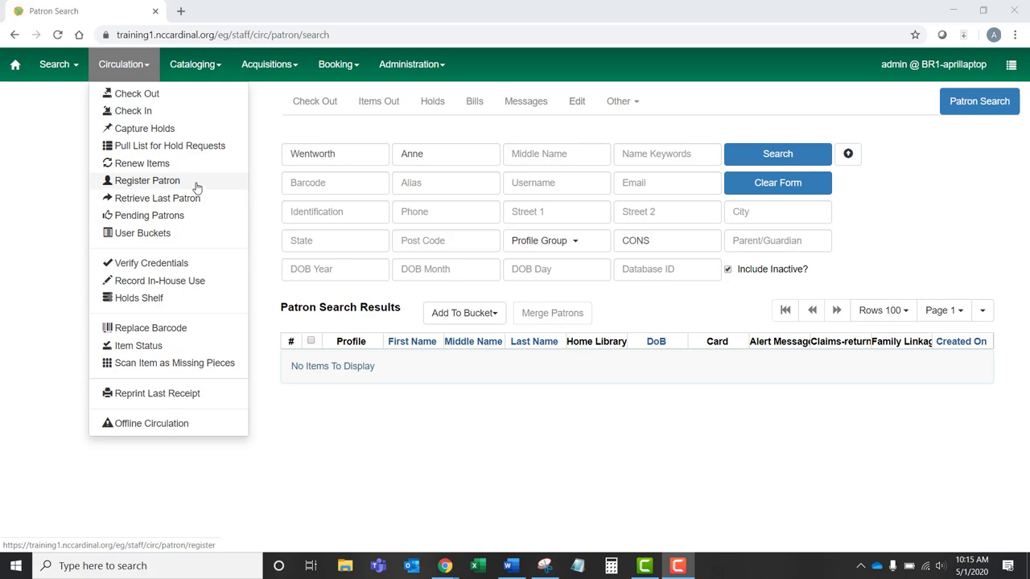
Search patrons by first and last name to confirm no matching record exists
left_click(121, 64)
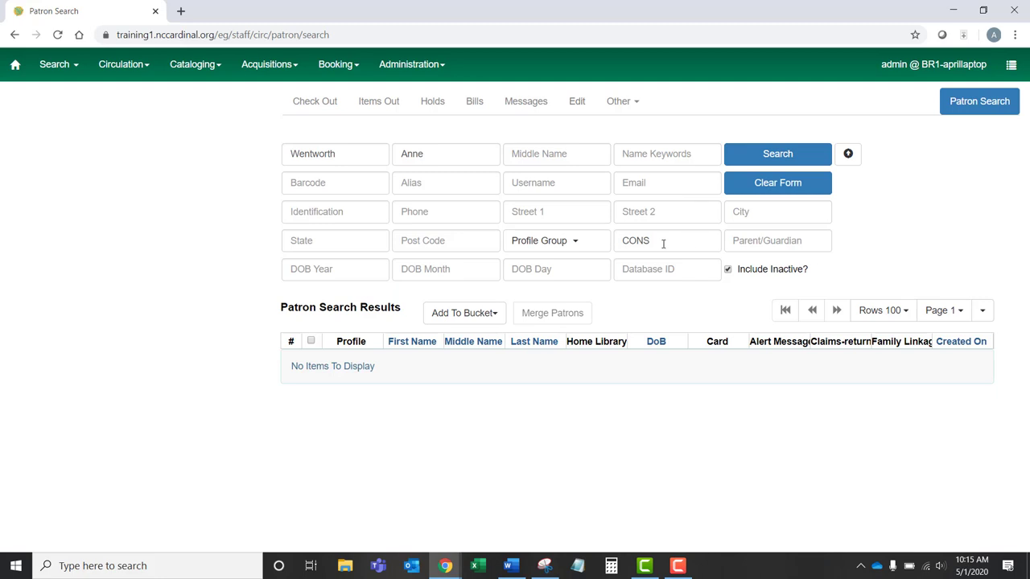
left_click(767, 153)
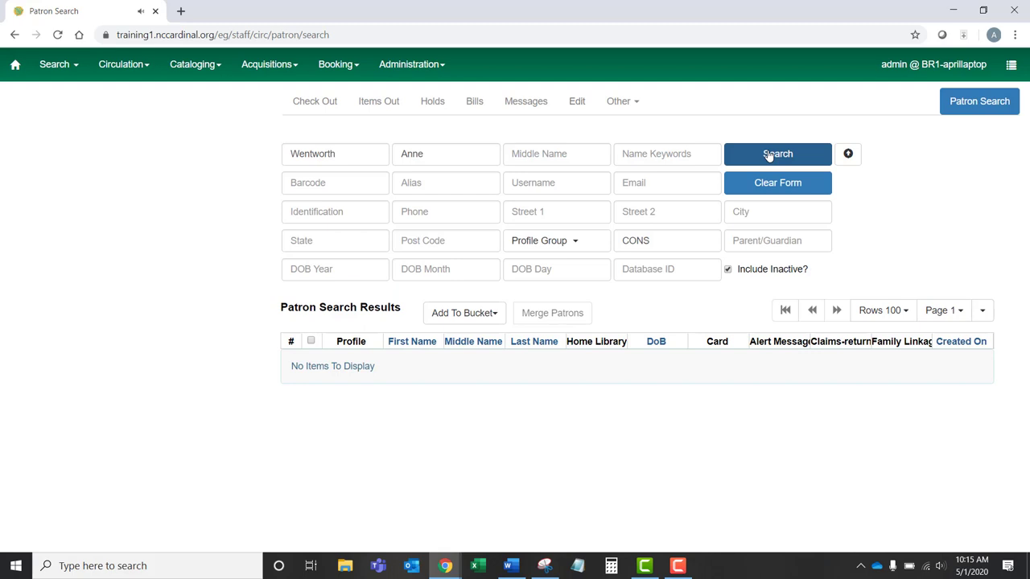
left_click(125, 65)
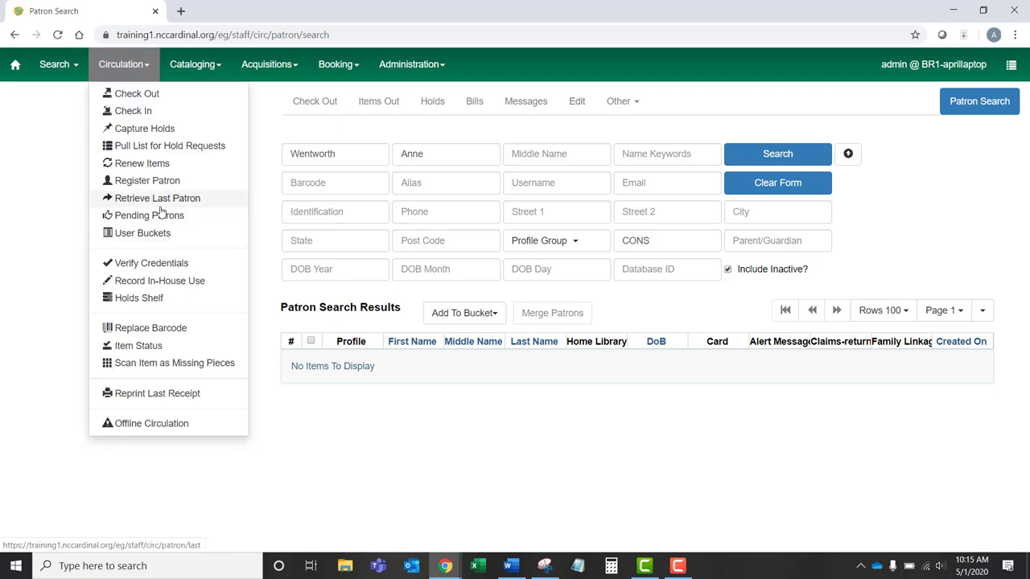
Start a new patron registration with the card barcode, reusing that number as the staff-client user name
left_click(186, 184)
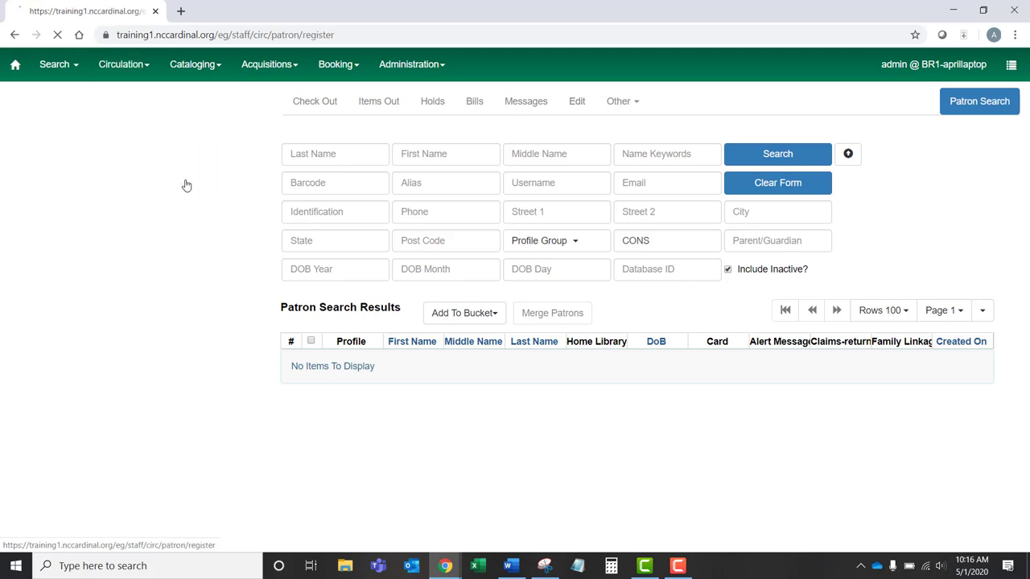
left_click(325, 174)
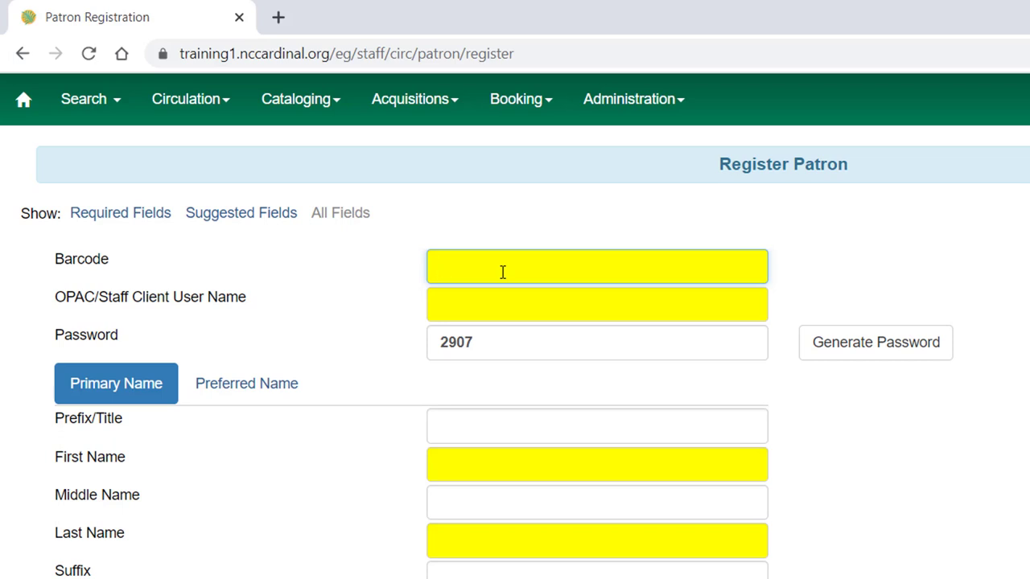
type("8888")
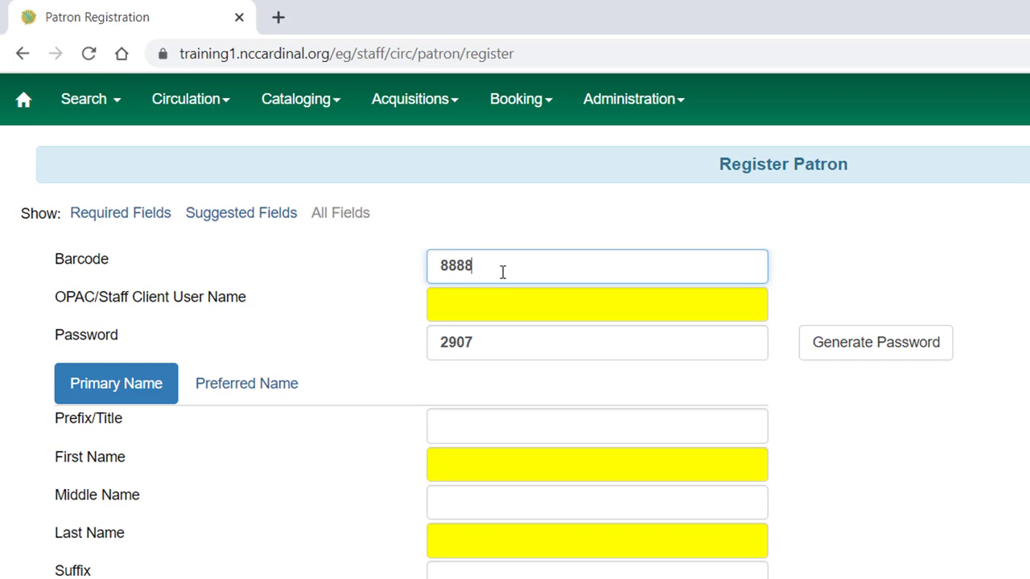
type("999666444")
left_click(476, 305)
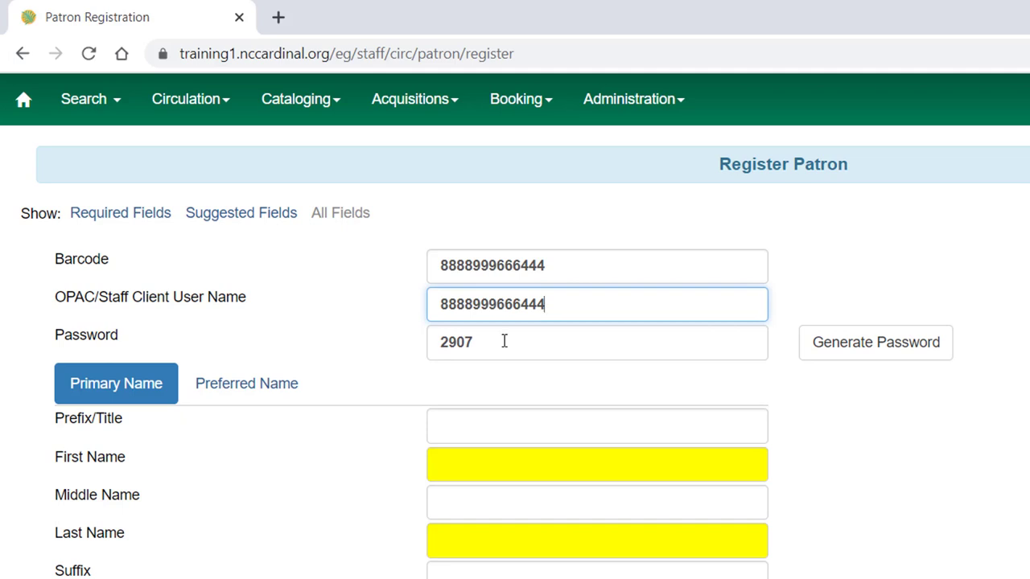
Replace the patron's password with the last four digits of the barcode
scroll(477, 467, "down", 3)
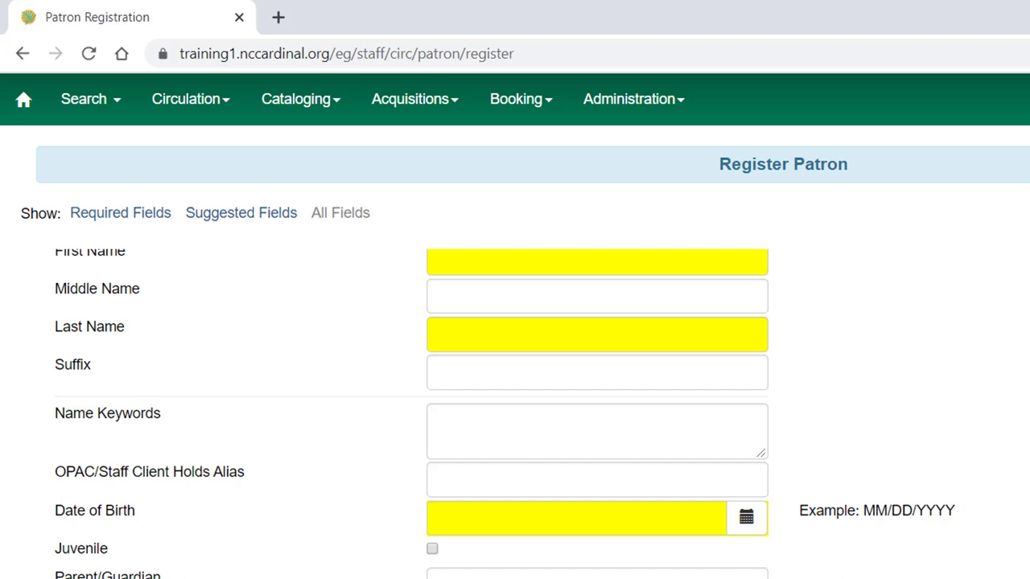
scroll(477, 466, "down", 3)
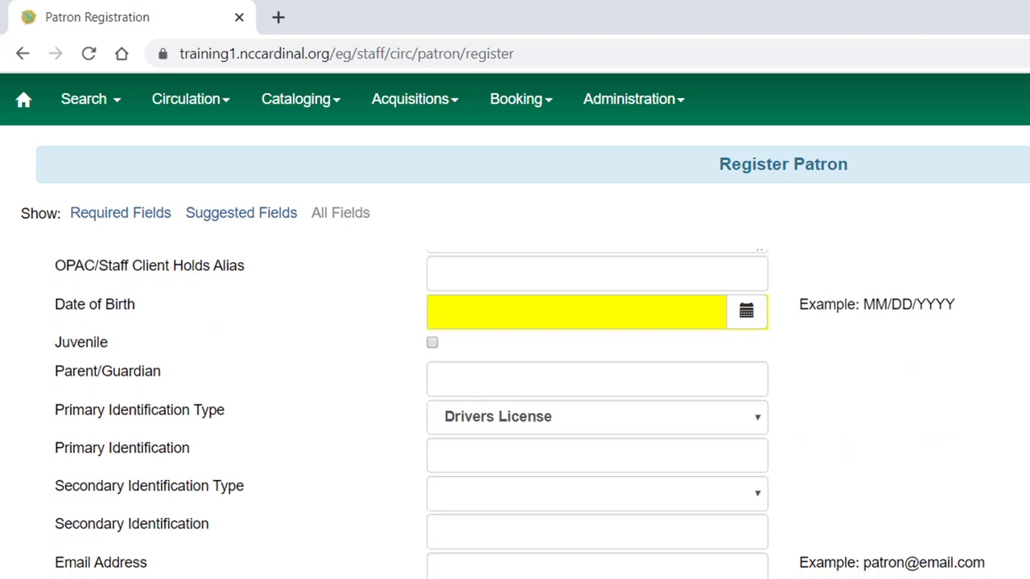
scroll(483, 363, "up", 6)
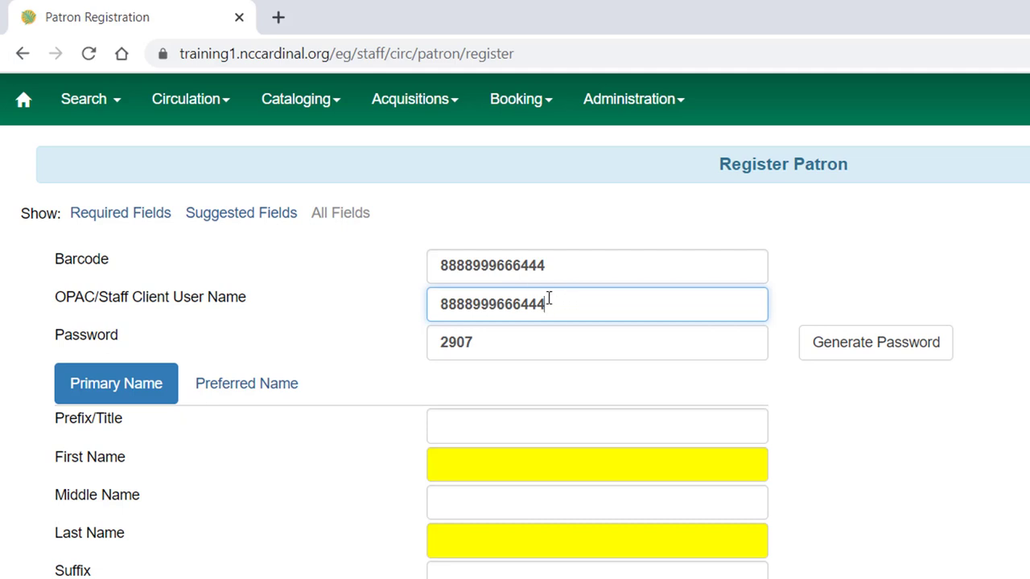
left_click_drag(547, 297, 515, 299)
key("ctrl+c")
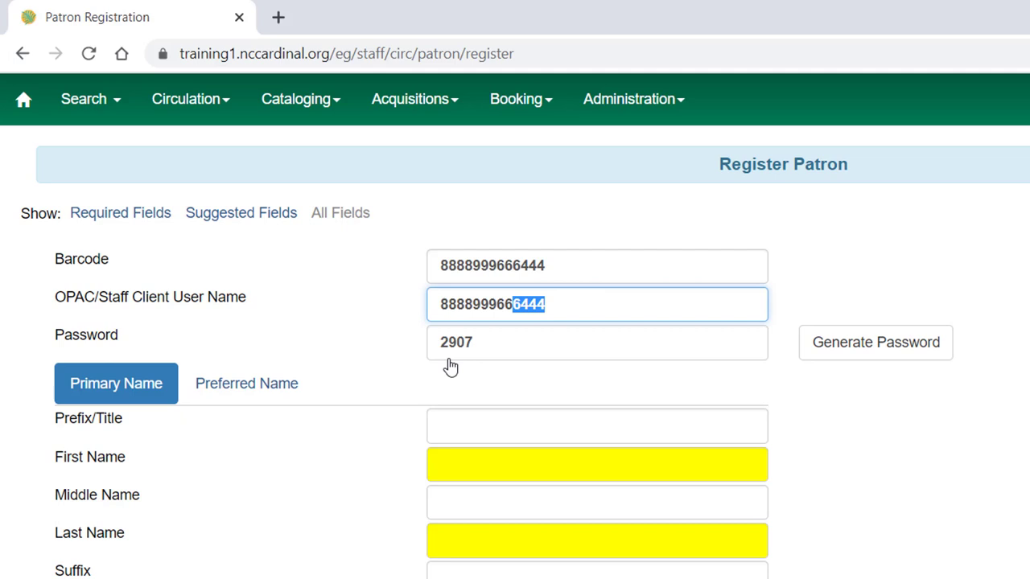
left_click_drag(487, 343, 435, 333)
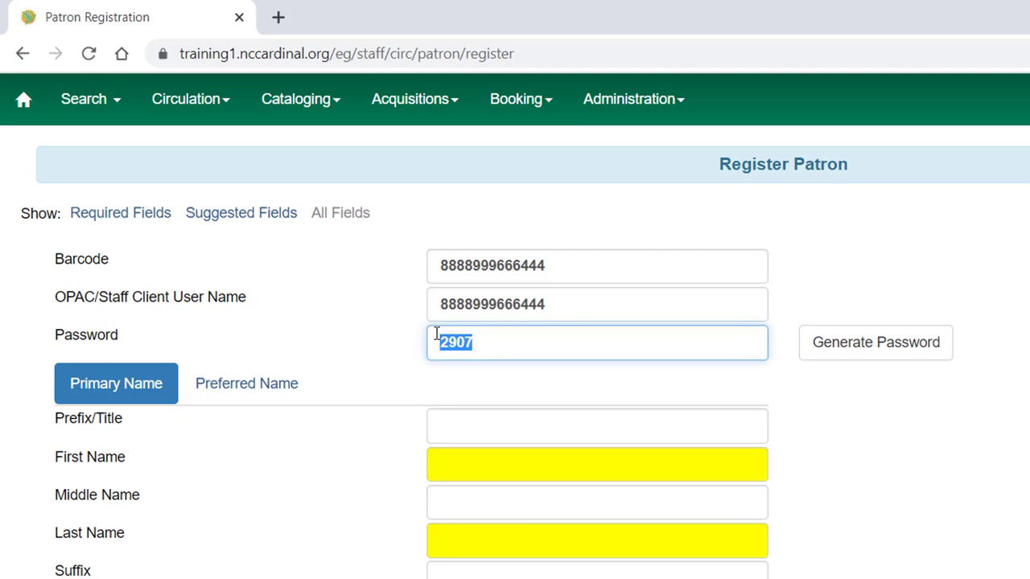
key("ctrl+v")
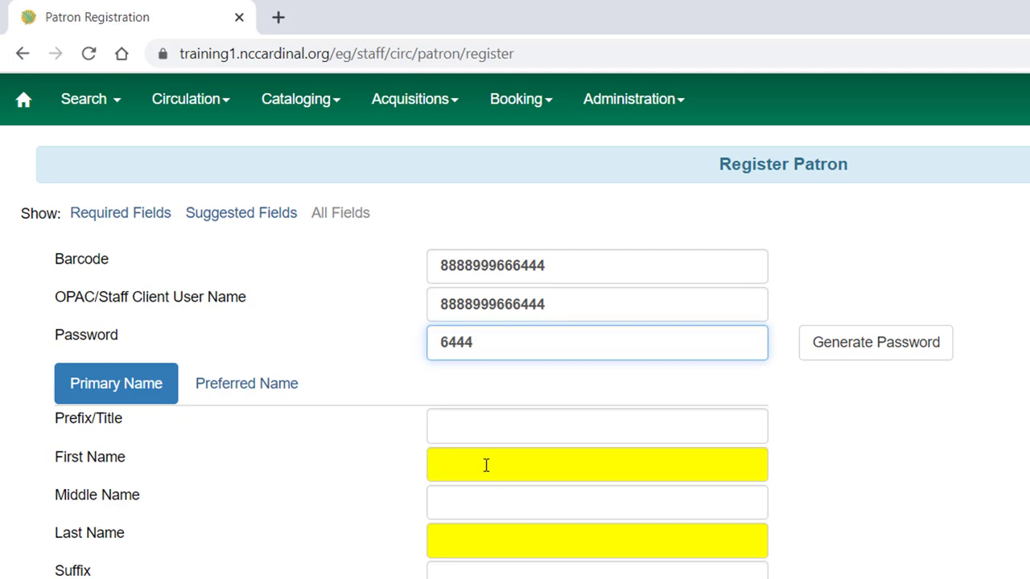
Enter the patron's first, middle and last name
left_click(487, 464)
type("Anne")
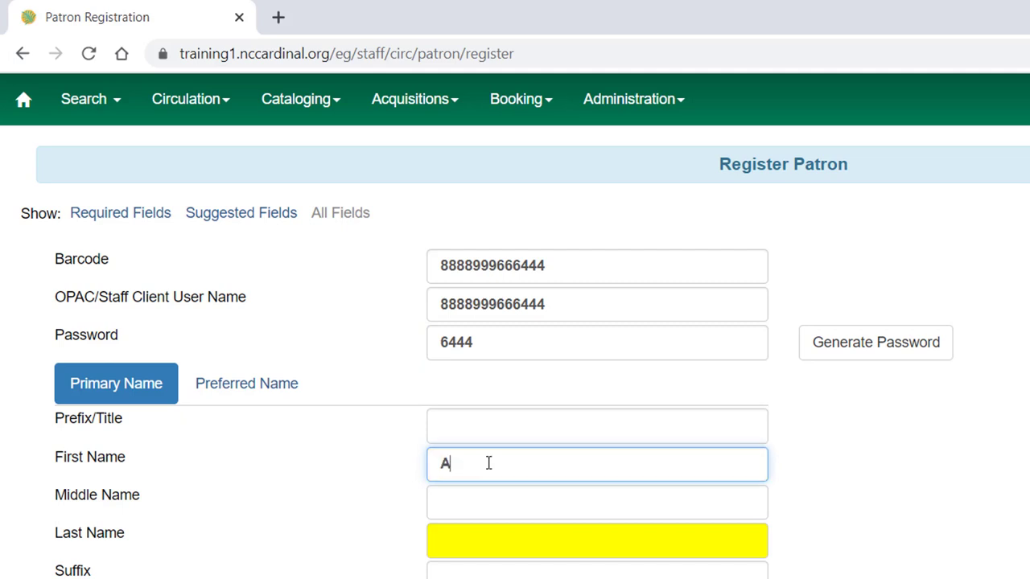
left_click(494, 491)
type("Elliot")
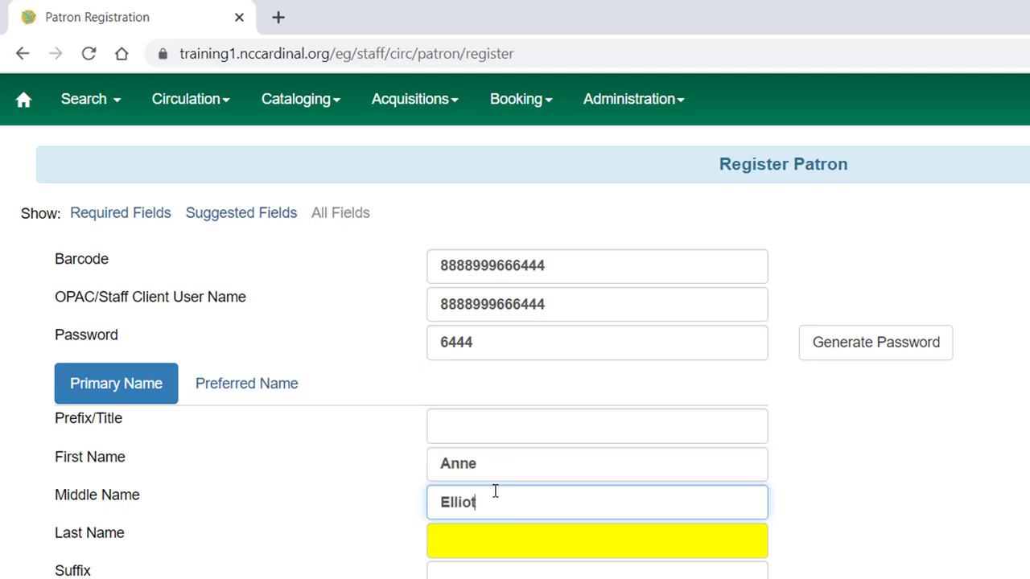
left_click(442, 537)
type("Wentworth")
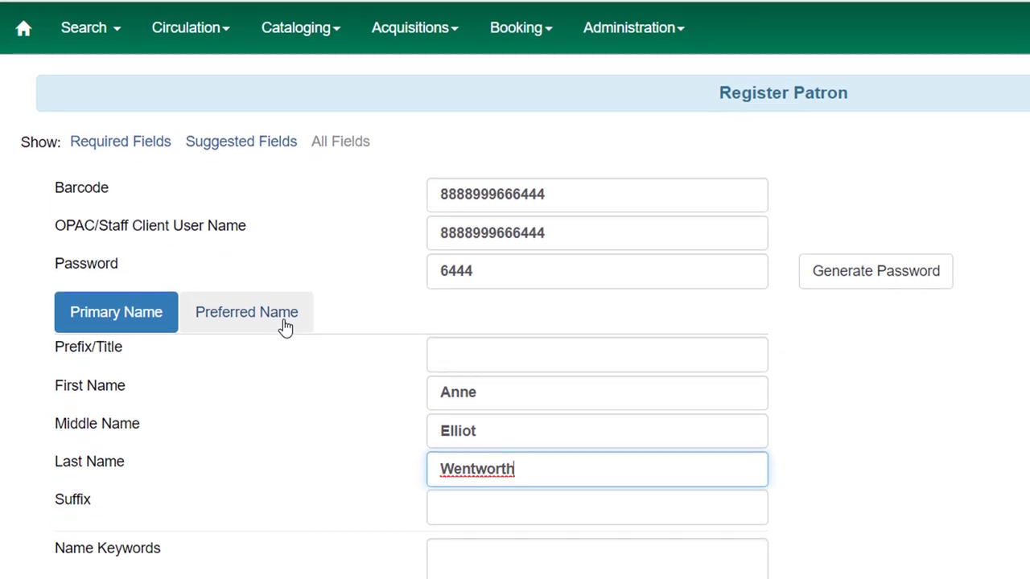
Review the preferred name fields, leave them blank, and return to the primary name details
left_click(285, 390)
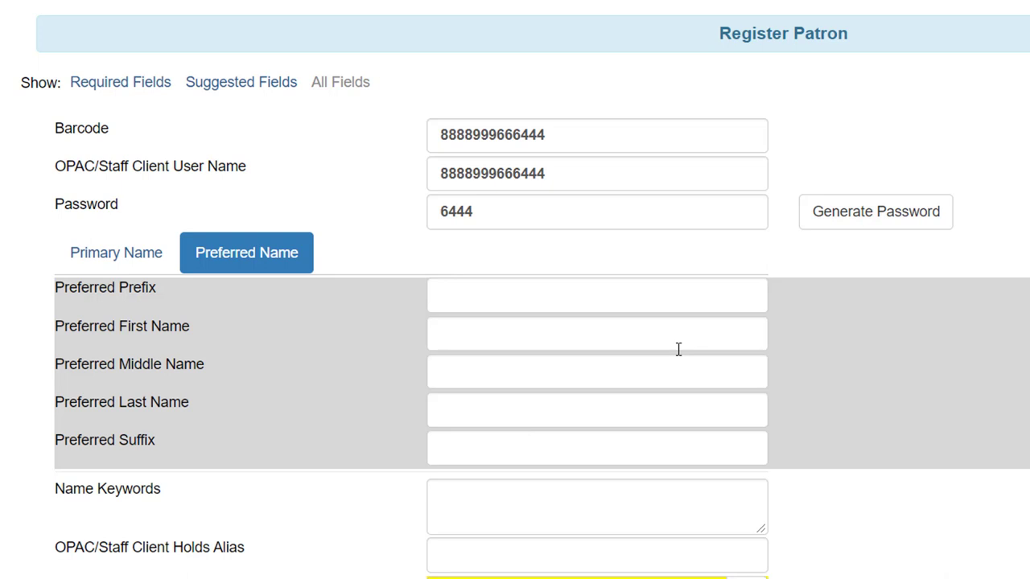
left_click(509, 297)
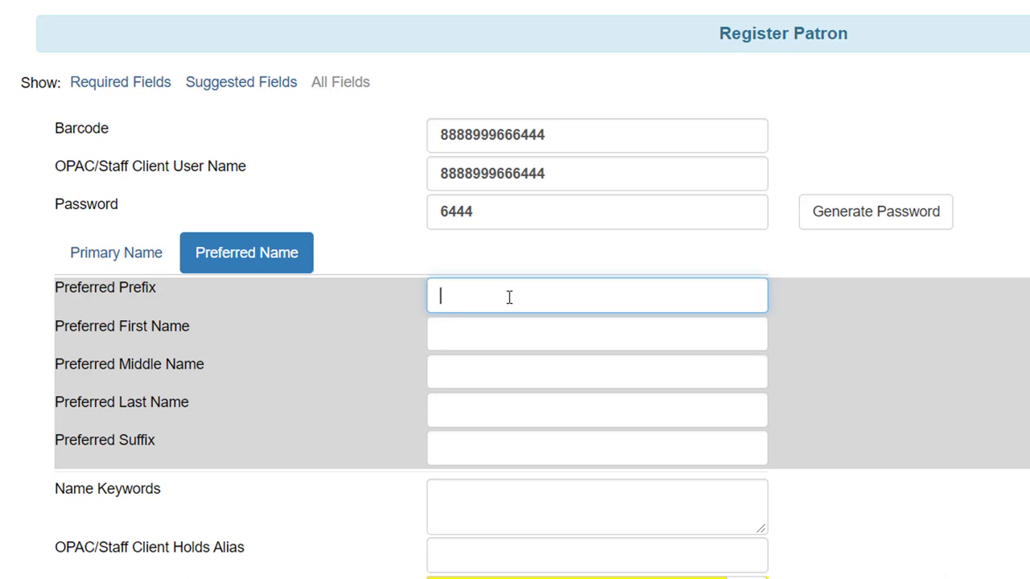
left_click(463, 343)
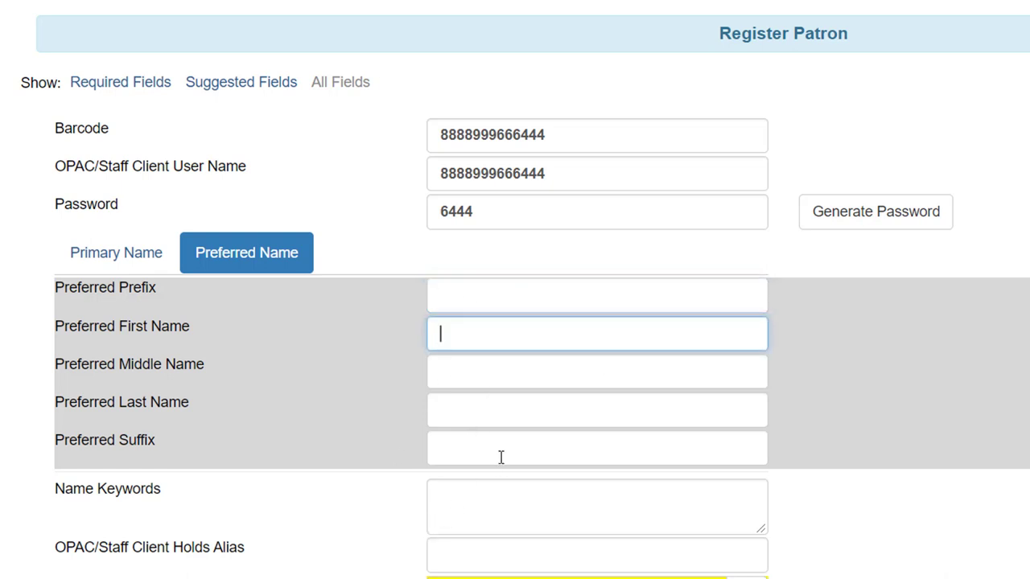
left_click(538, 494)
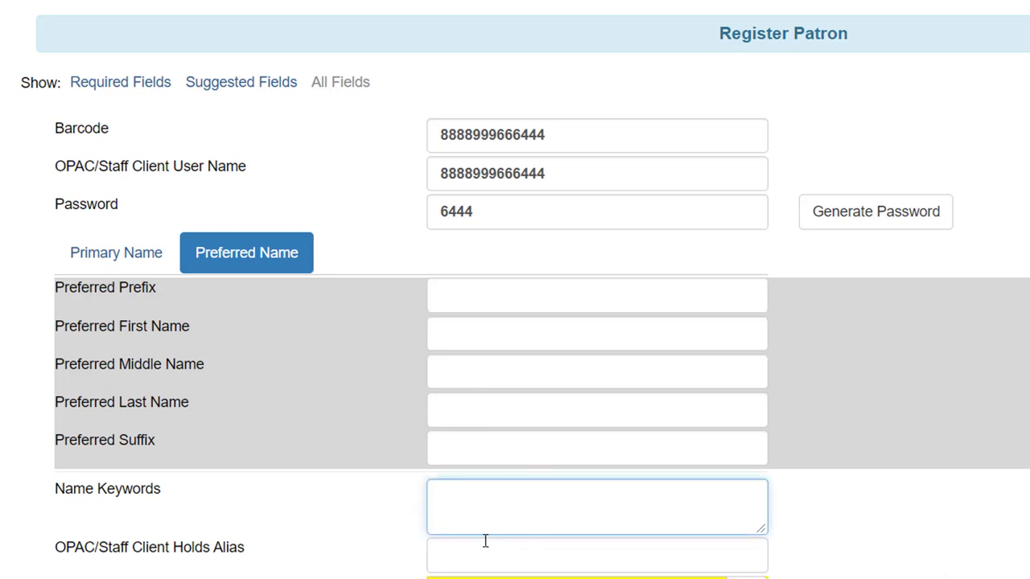
left_click(116, 252)
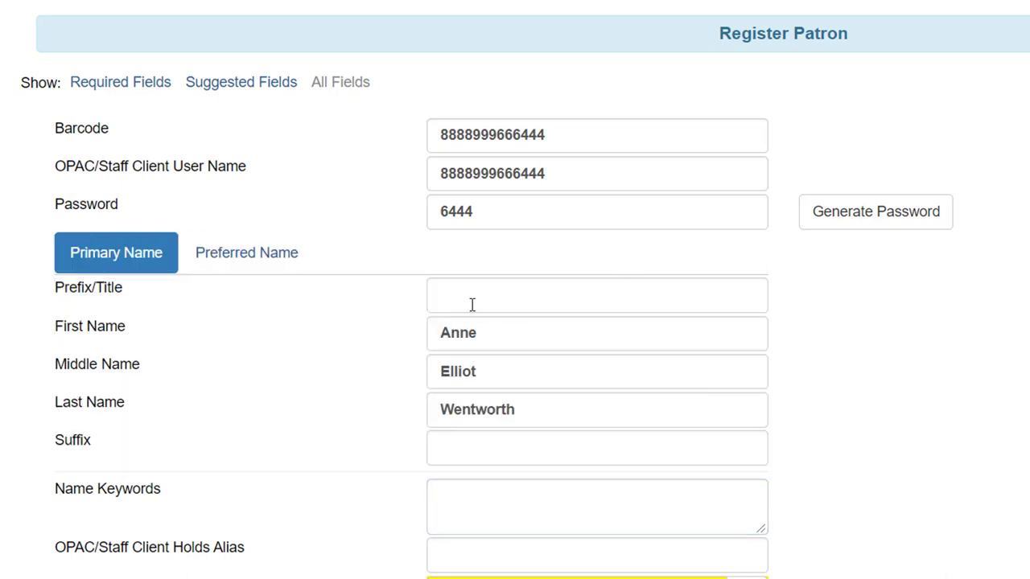
scroll(702, 430, "down", 4)
left_click(701, 242)
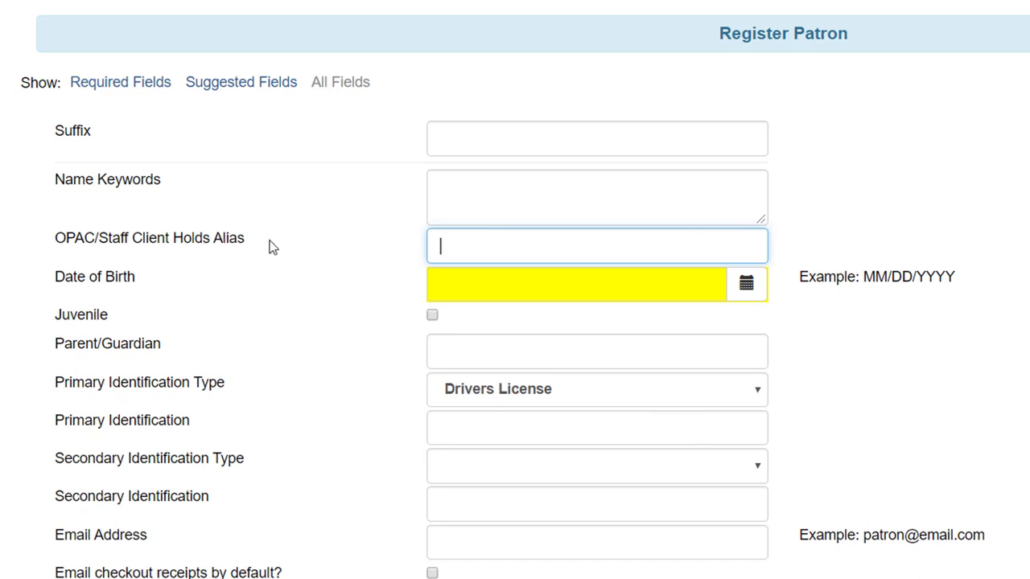
left_click(564, 273)
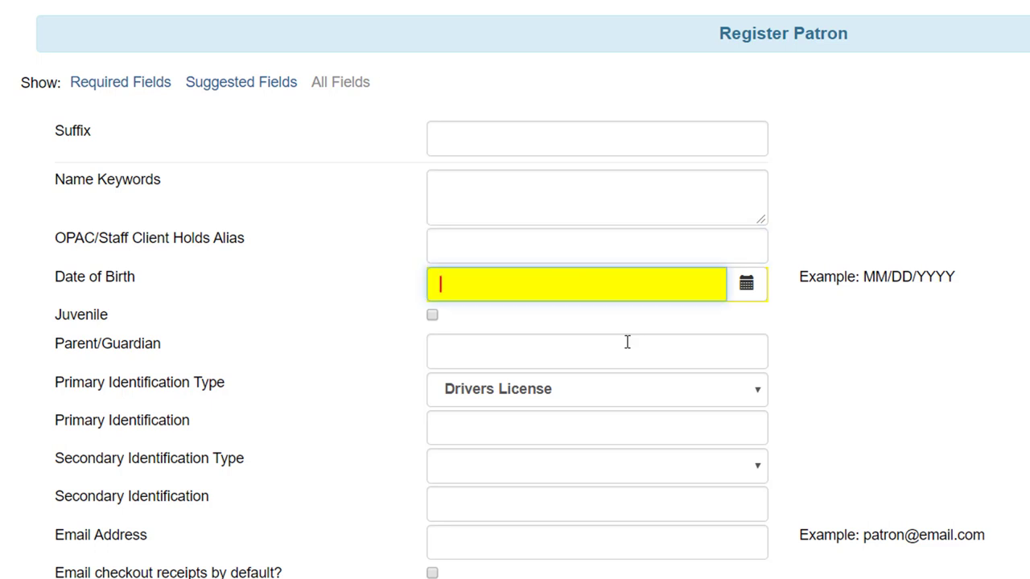
type("05/03/1980")
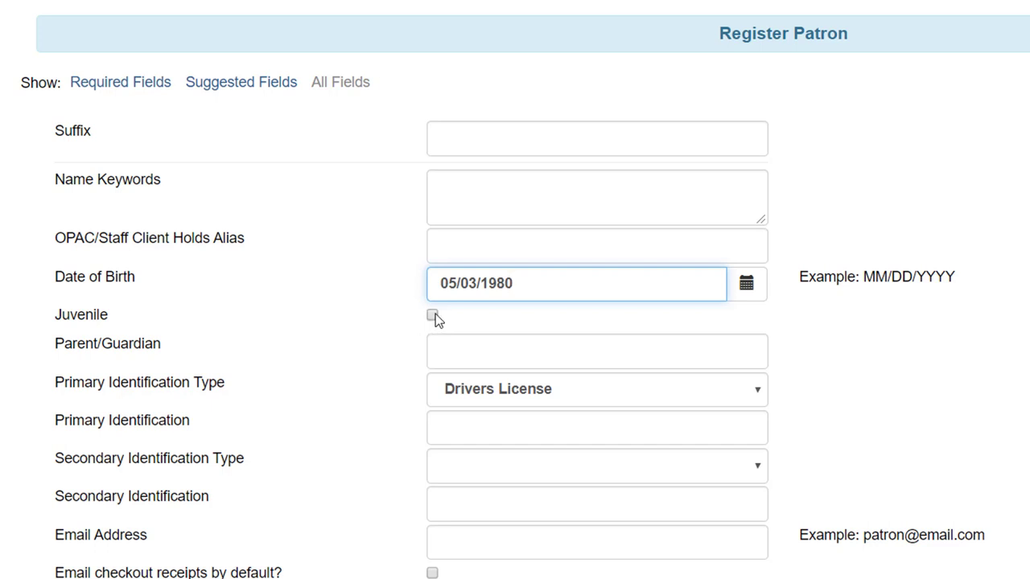
left_click(476, 349)
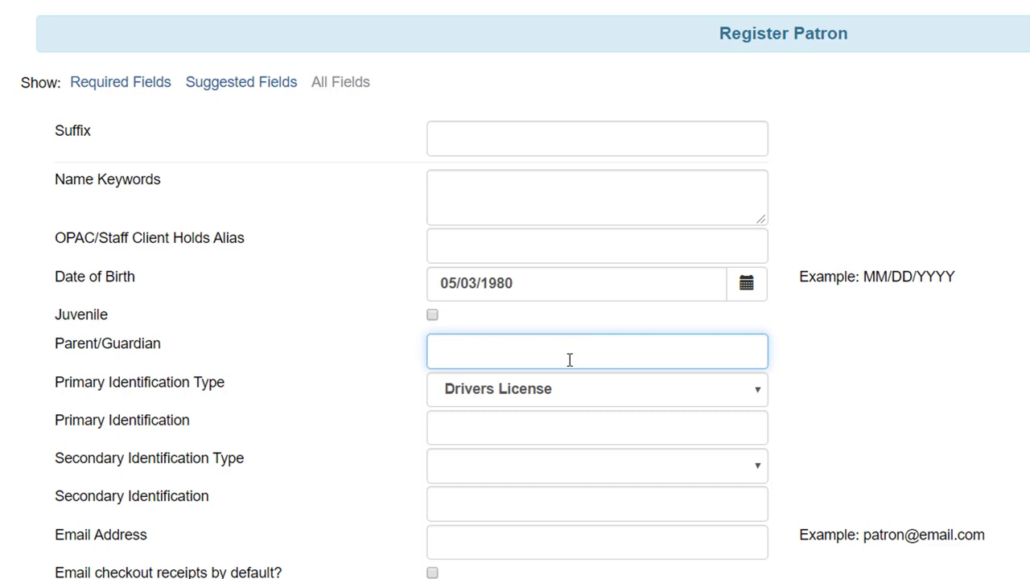
Choose Other as the Primary Identification Type, leaving the identification number blank
scroll(567, 360, "down", 3)
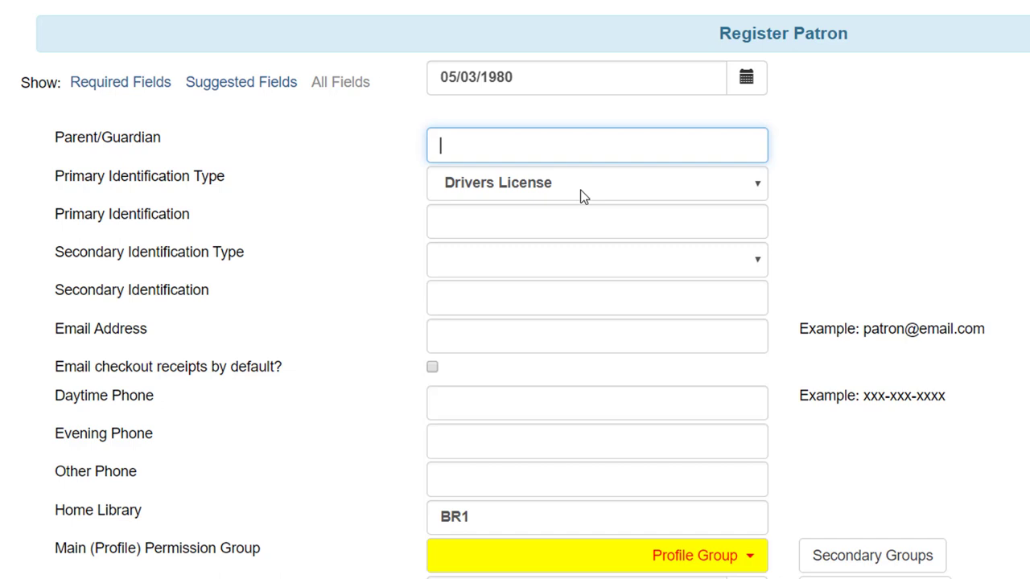
left_click(584, 191)
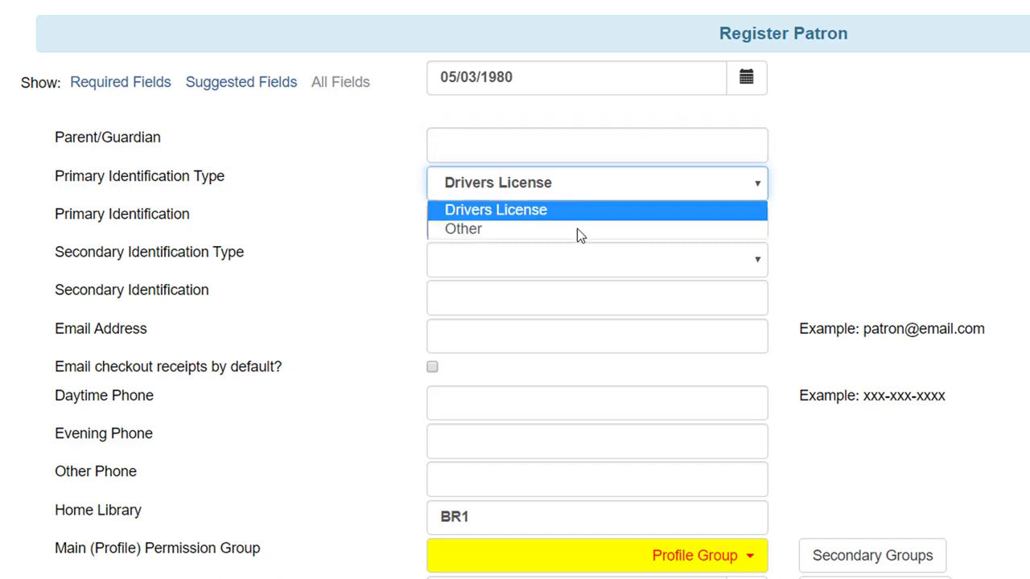
left_click(584, 231)
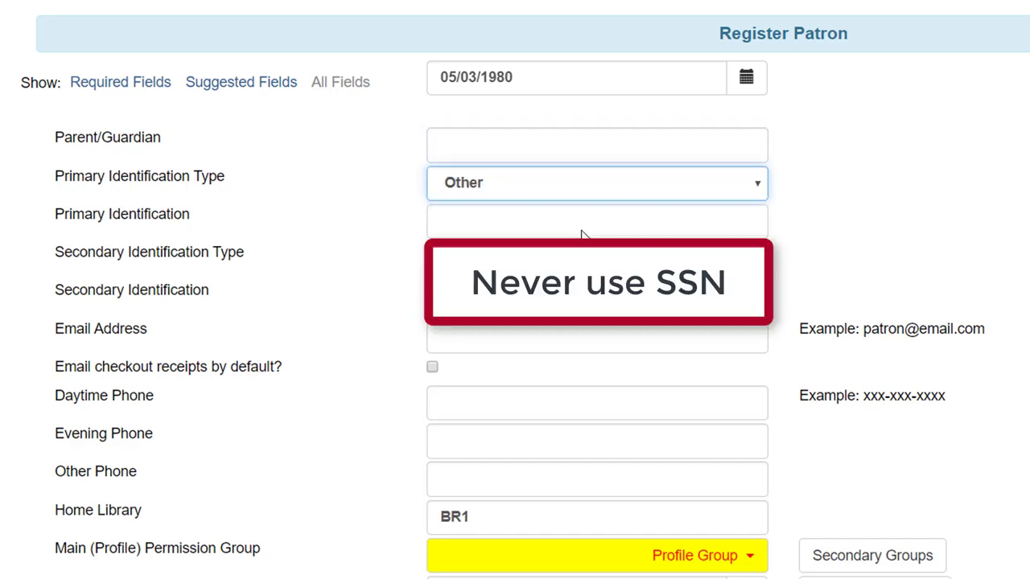
left_click(583, 231)
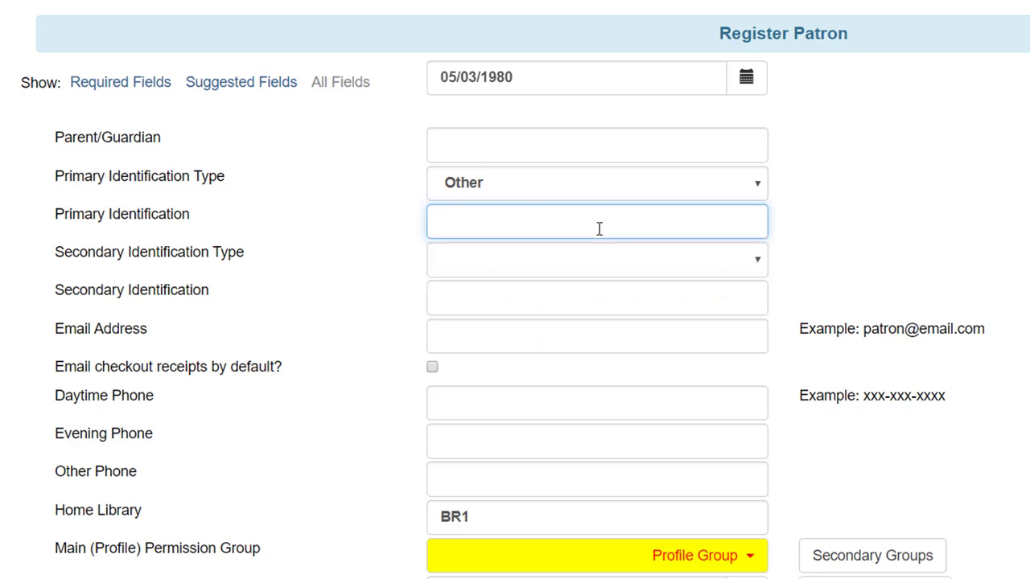
left_click(589, 261)
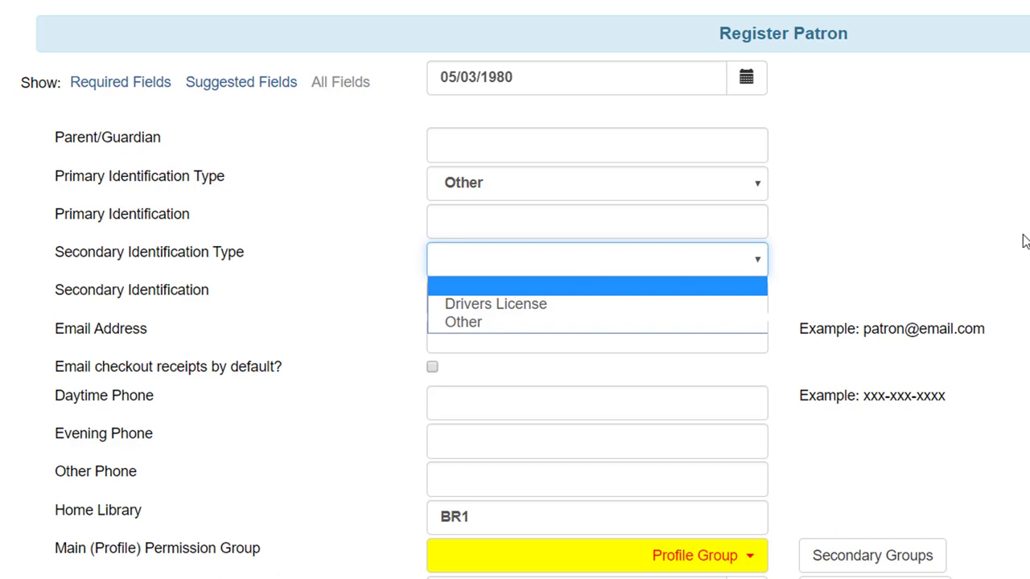
Enter the patron's e-mail address and daytime phone, and turn on default e-mailed checkout receipts
left_click(675, 327)
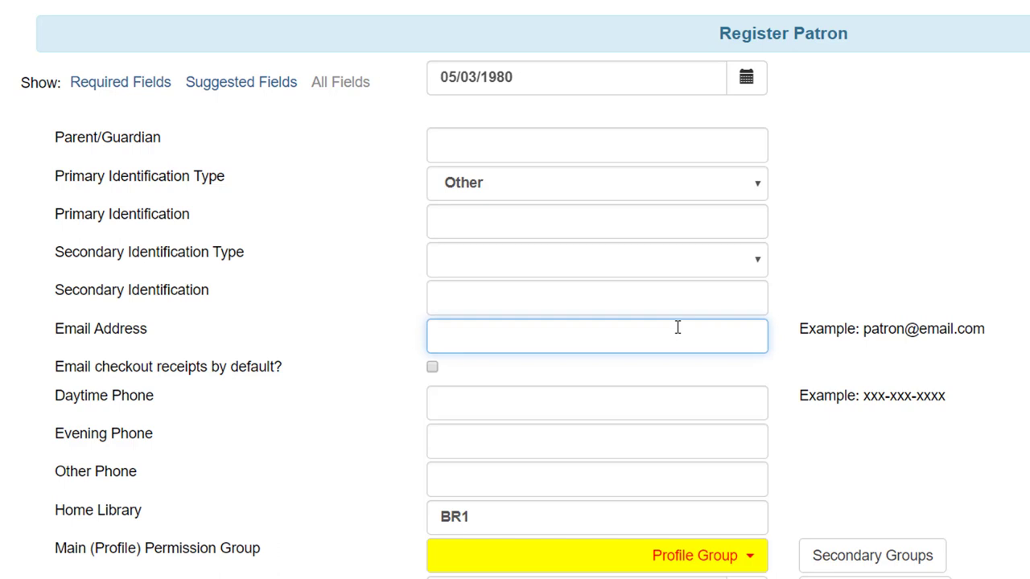
type("anne.elliot")
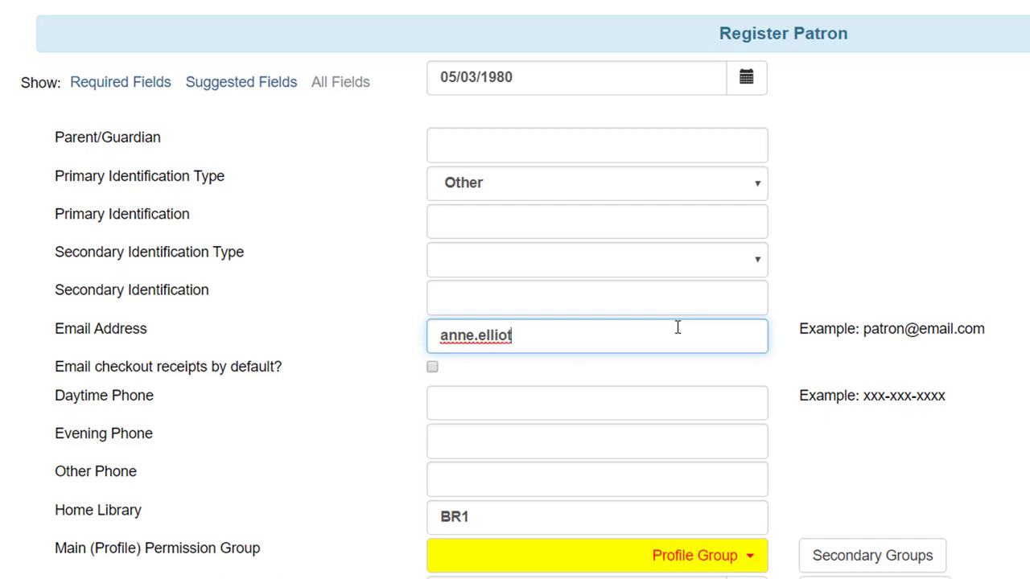
type("@email.com")
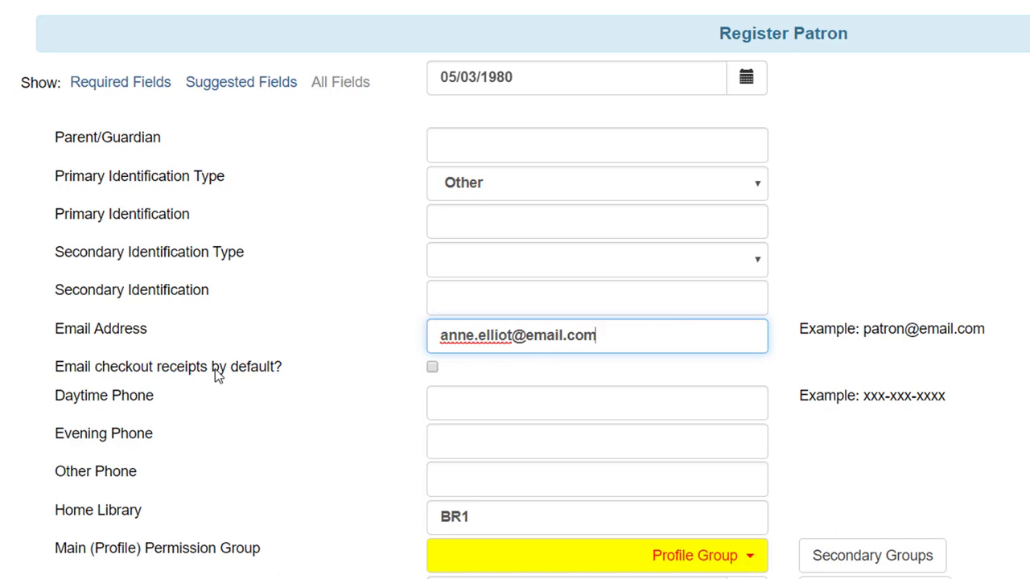
left_click(432, 368)
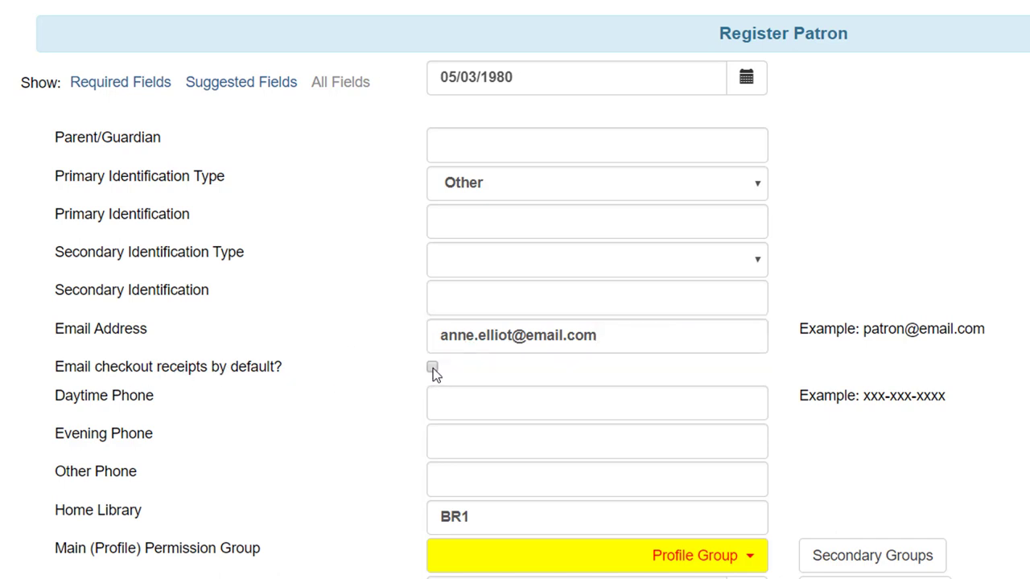
left_click(568, 401)
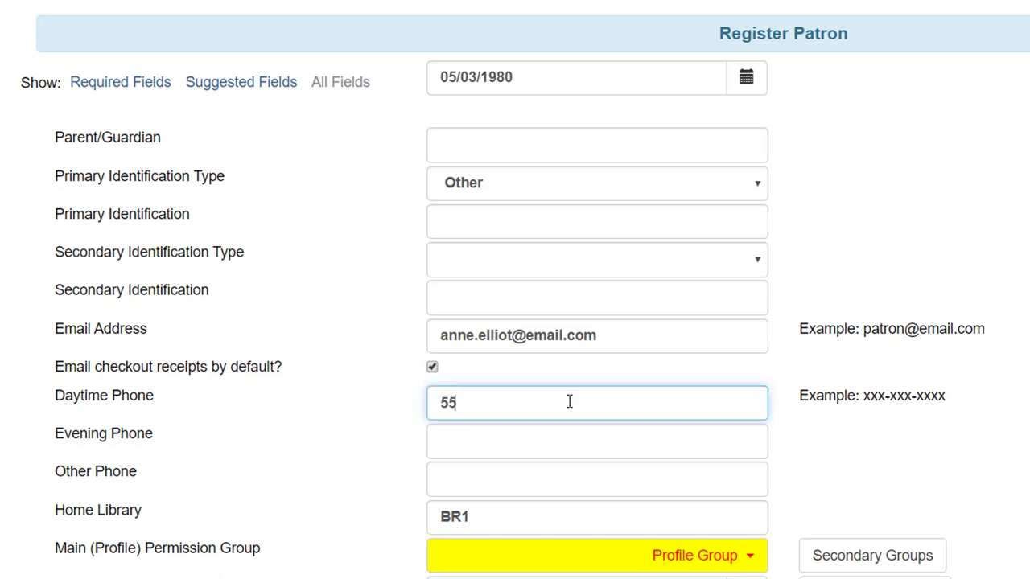
type("5-555-5577")
Show the Home Library location list on the registration form
scroll(592, 451, "down", 1)
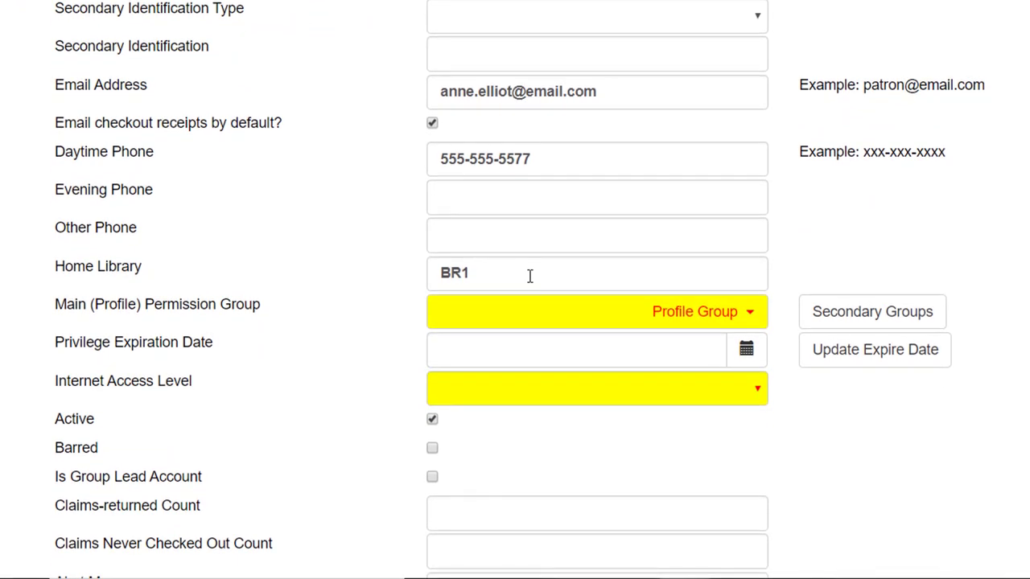
left_click(529, 276)
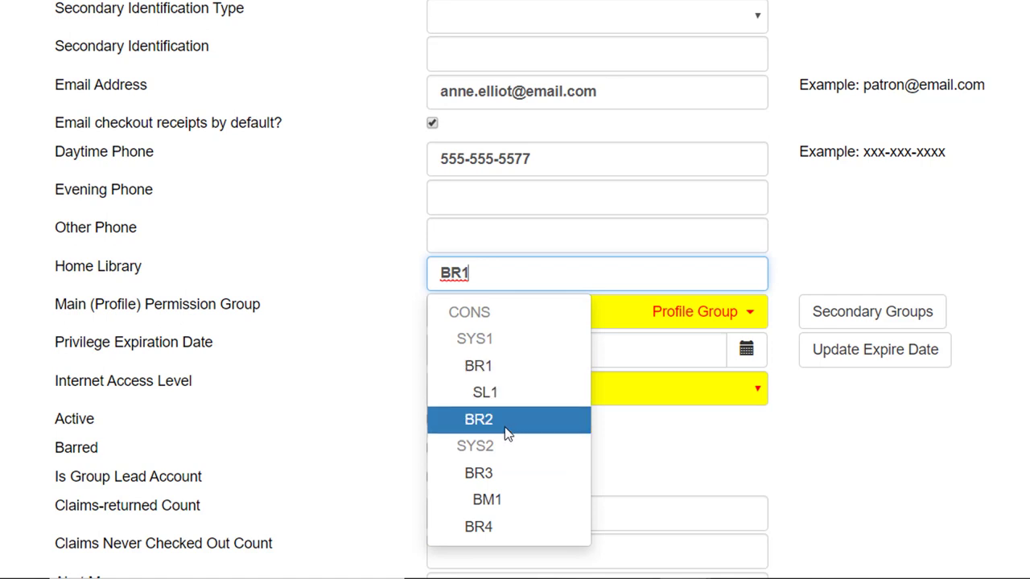
Keep BR1 as home library and choose the Adult main permission group
left_click(668, 314)
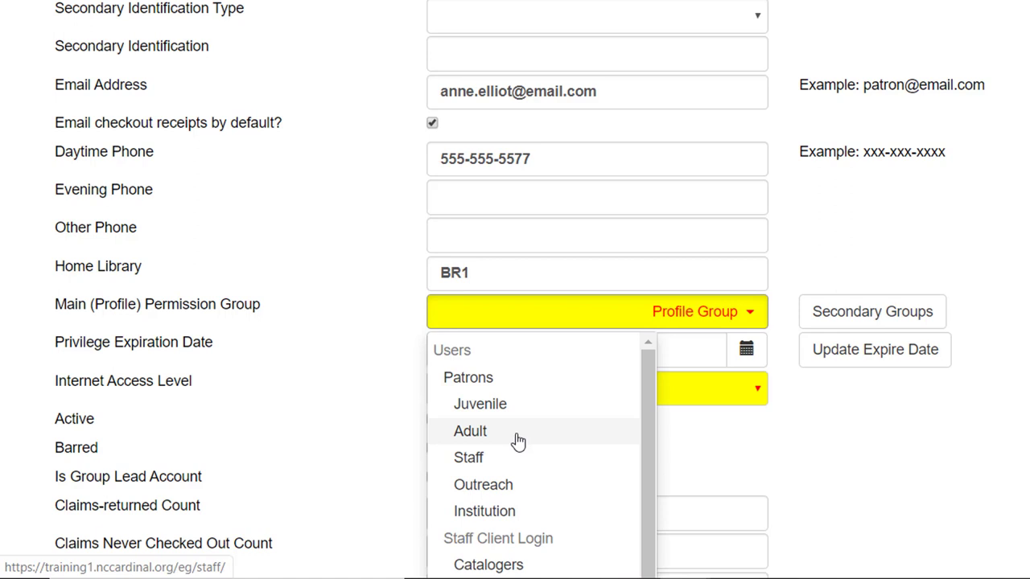
left_click(517, 434)
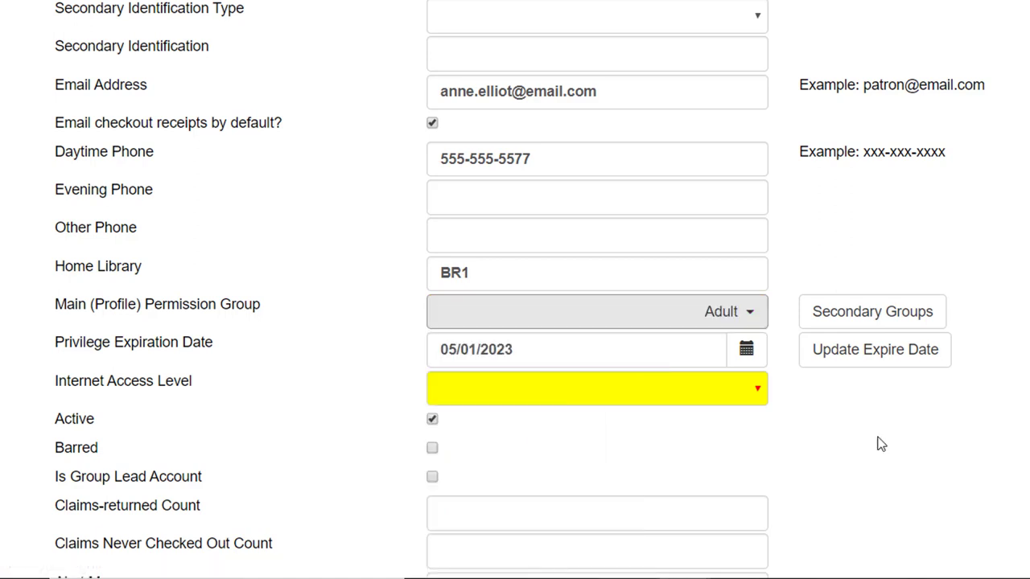
scroll(872, 449, "down", 1)
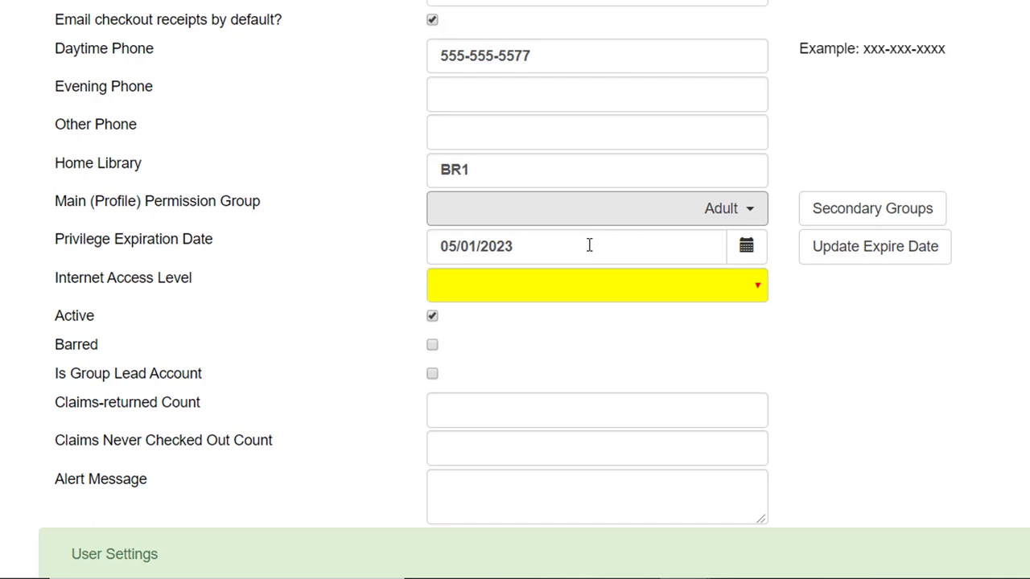
Change the privilege expiration date from 05/01/2023 to 05/01/2021
left_click(748, 248)
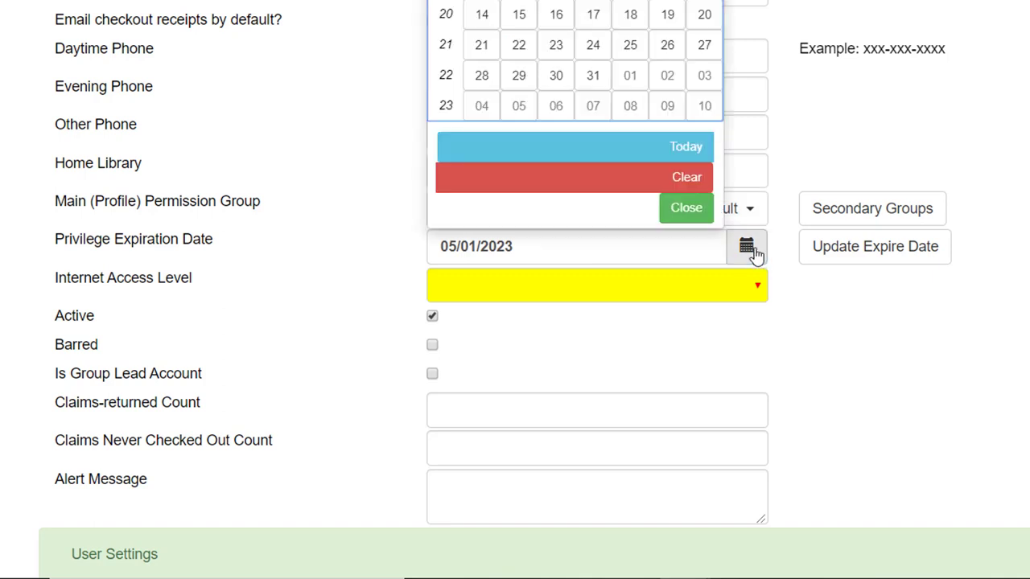
left_click(748, 248)
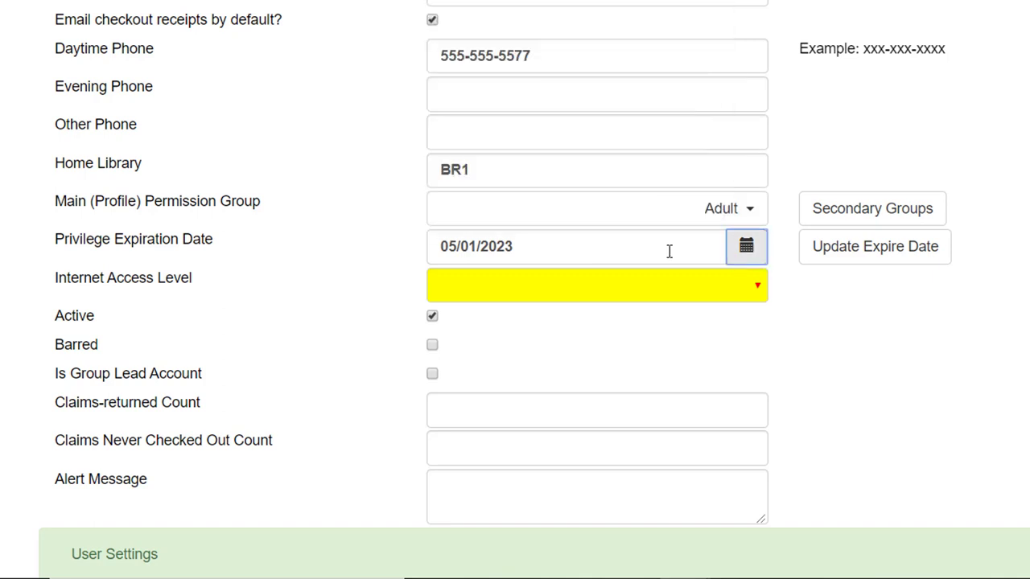
left_click(531, 251)
key("BackSpace")
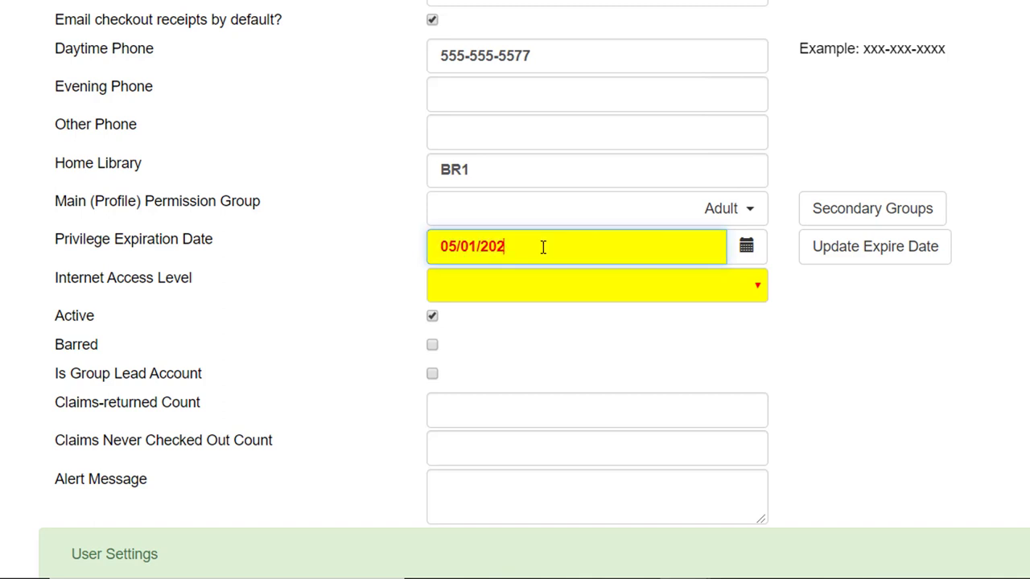
type("1")
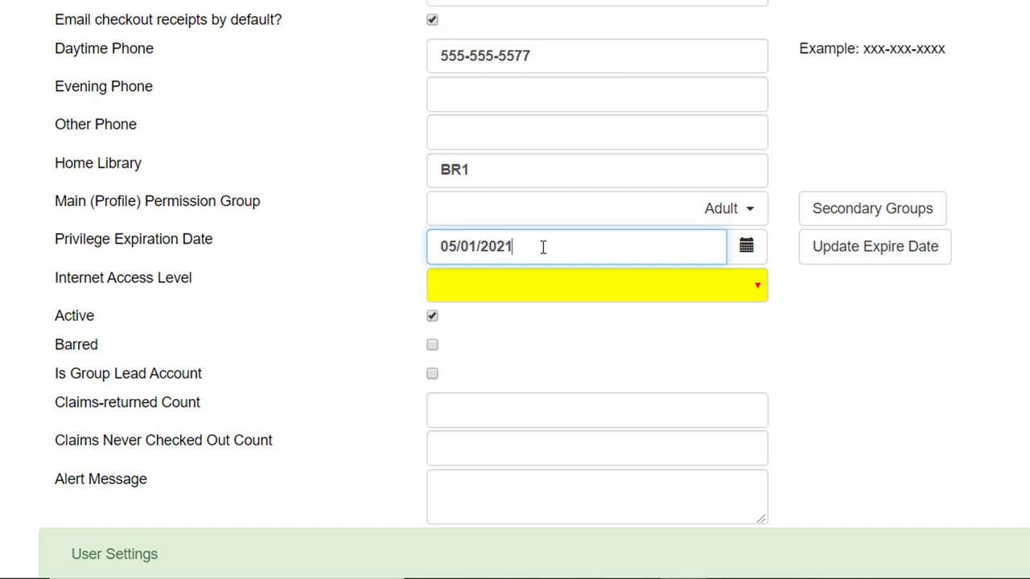
left_click(543, 283)
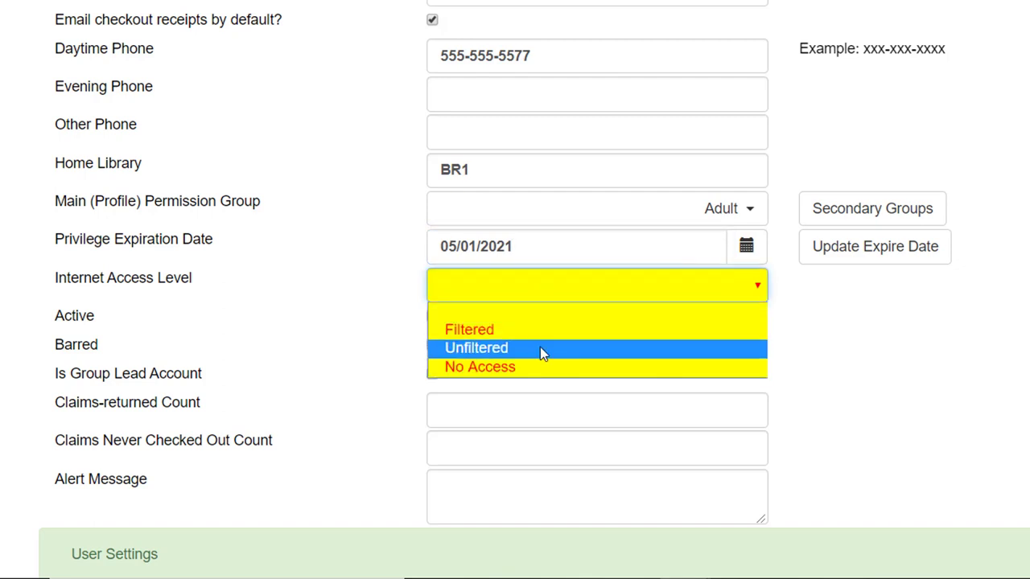
Set Internet Access Level to Unfiltered, after briefly trying No Access
left_click(541, 348)
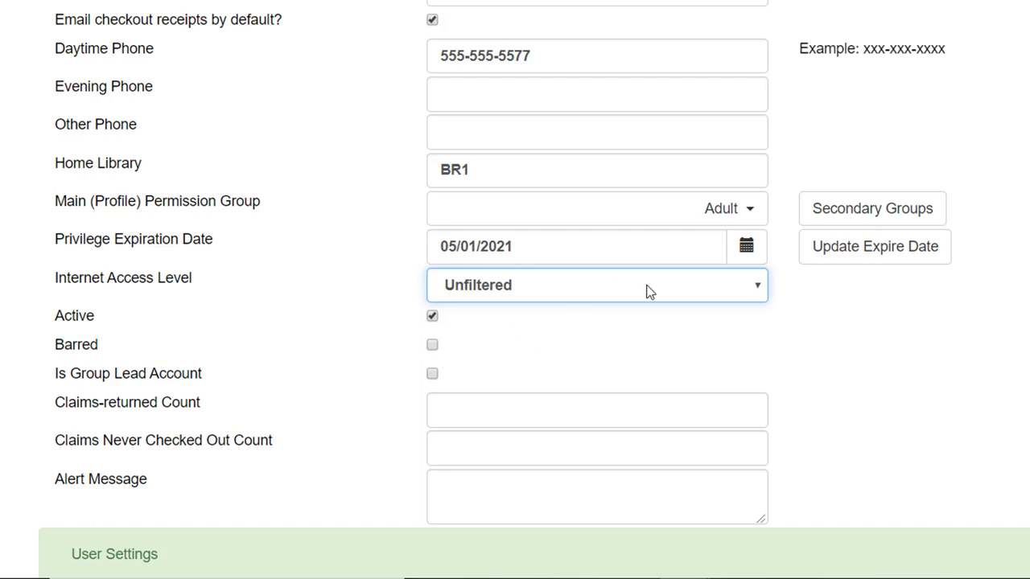
left_click(756, 290)
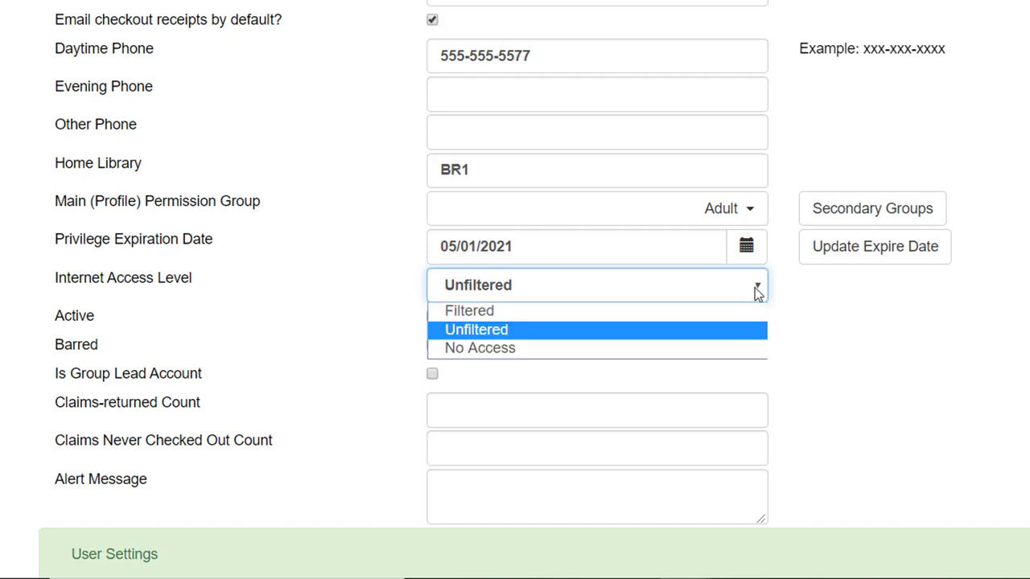
left_click(710, 348)
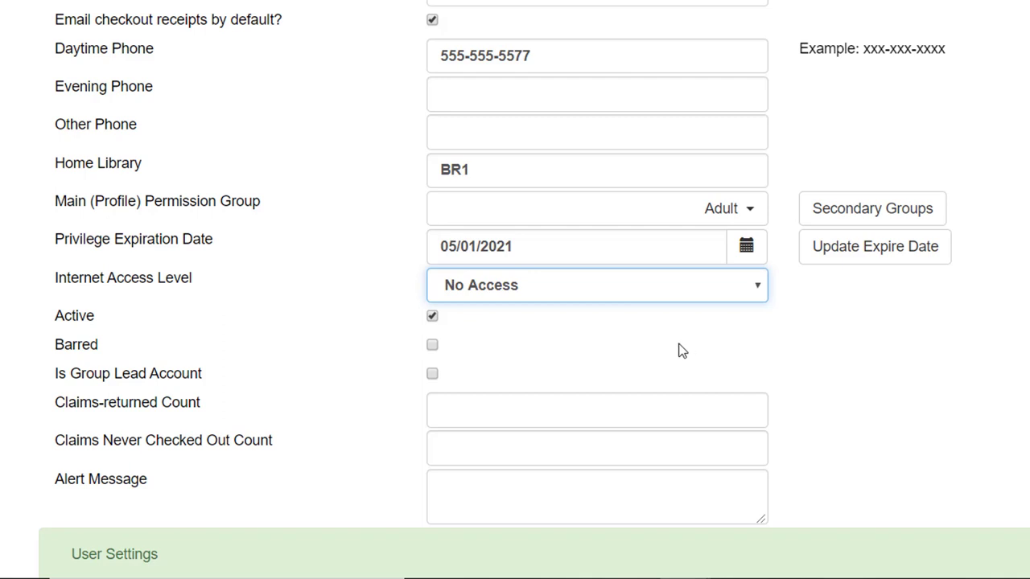
key("Up")
left_click(655, 288)
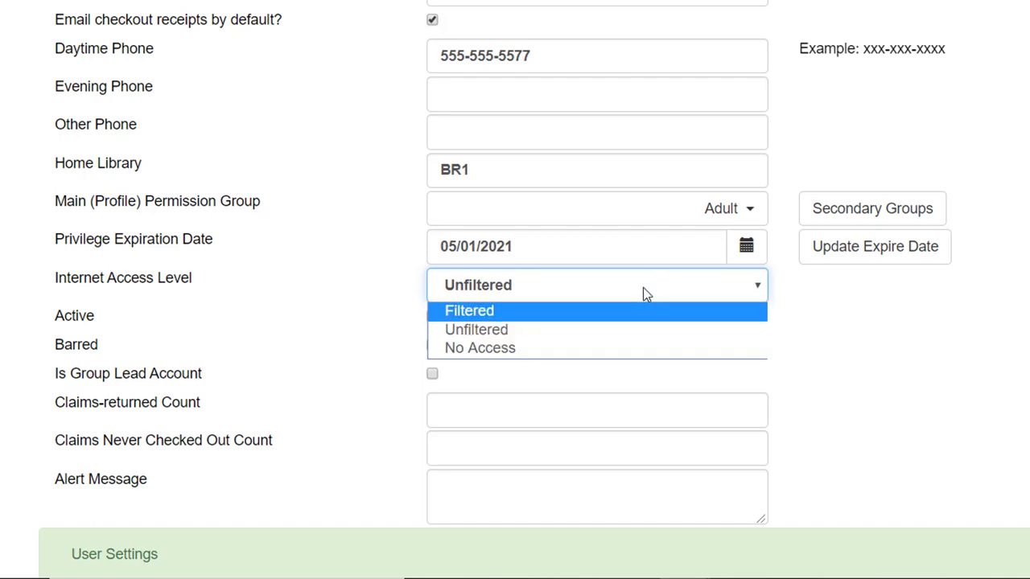
left_click(643, 288)
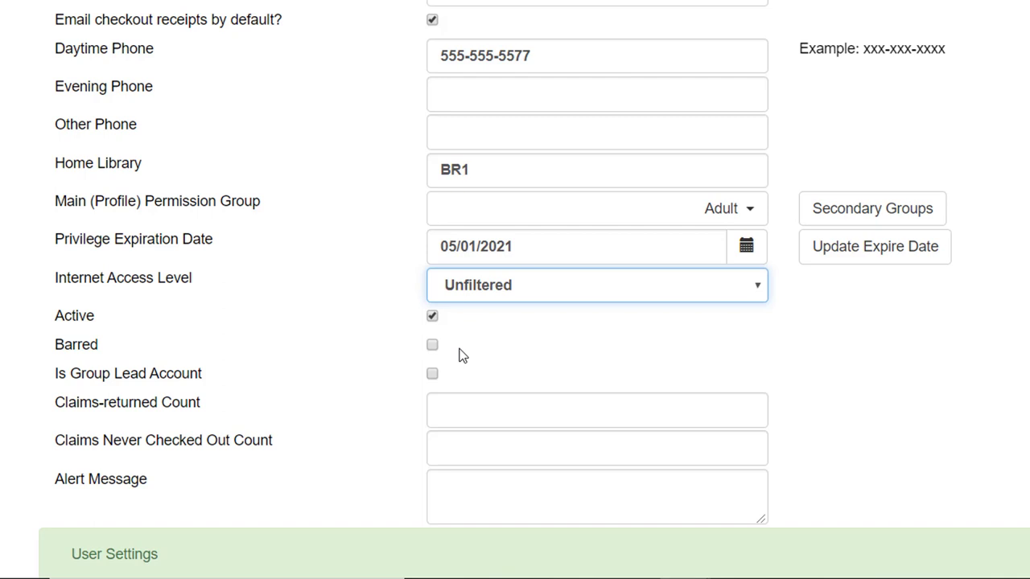
Tick the 'Is Group Lead Account' checkbox on the Register Patron form
scroll(460, 354, "down", 2)
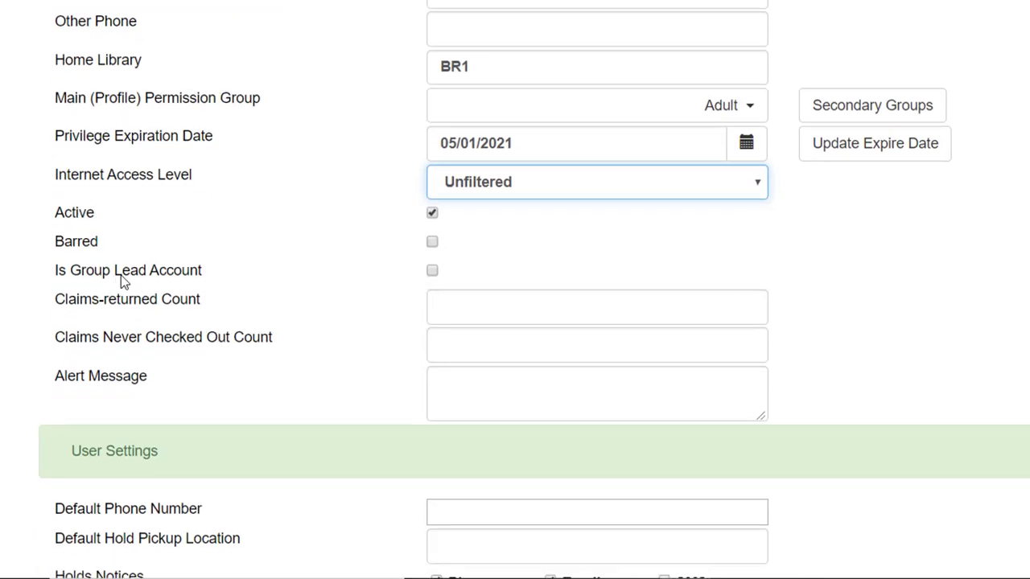
left_click(433, 271)
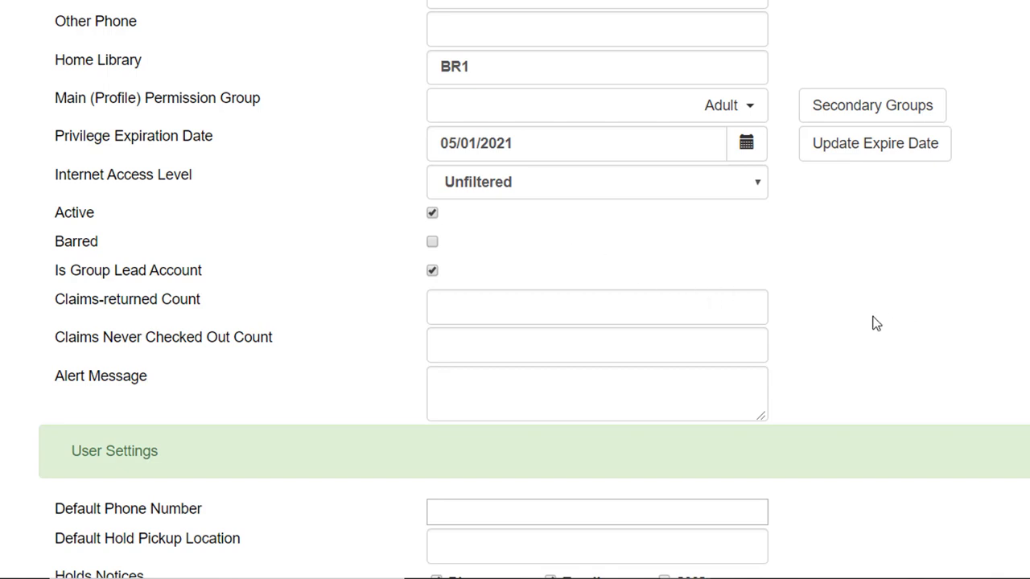
scroll(874, 322, "down", 1)
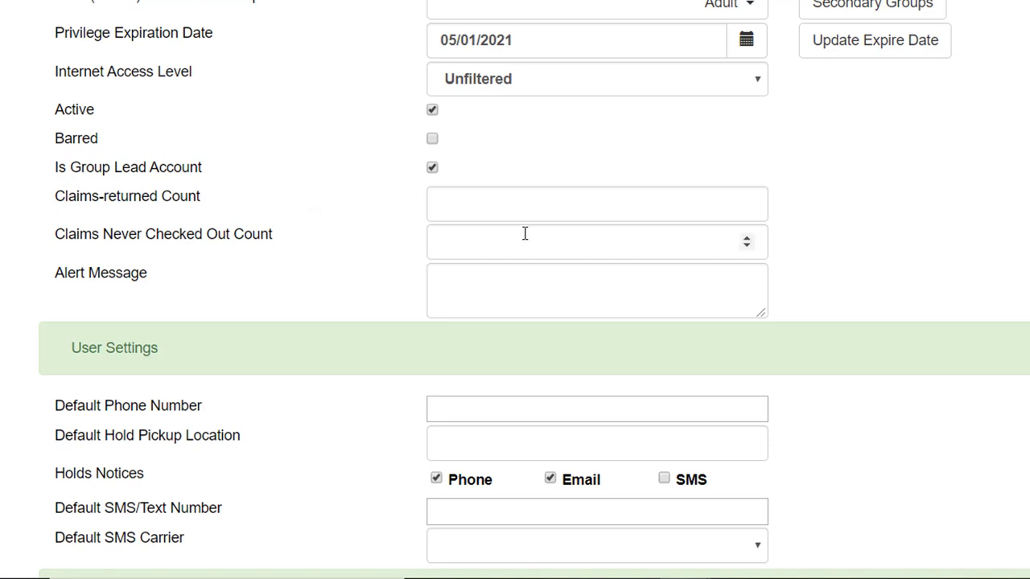
Set the Claims-returned Count to 0
right_click(550, 204)
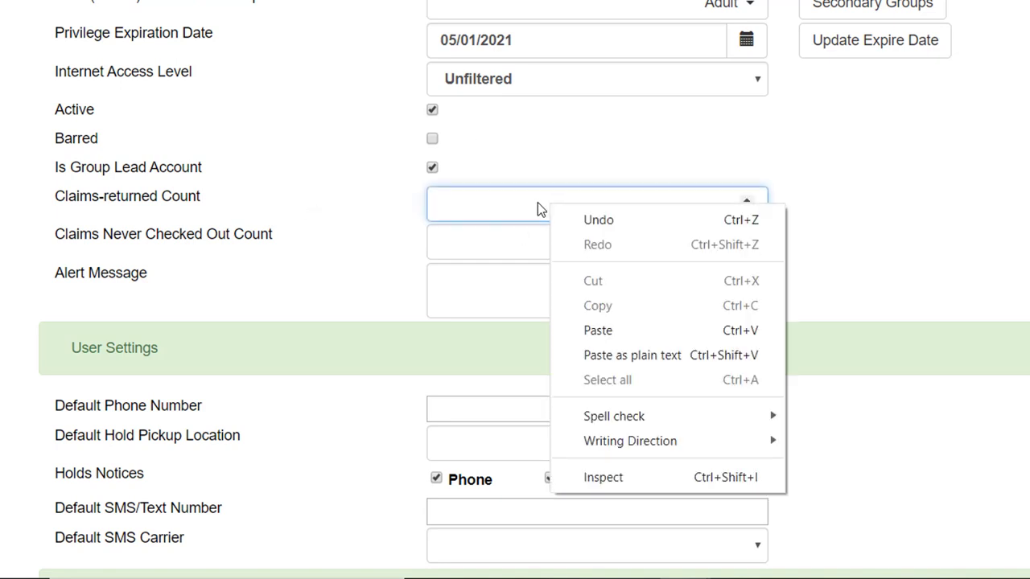
left_click(537, 205)
type("-3")
key("Up")
key("Up")
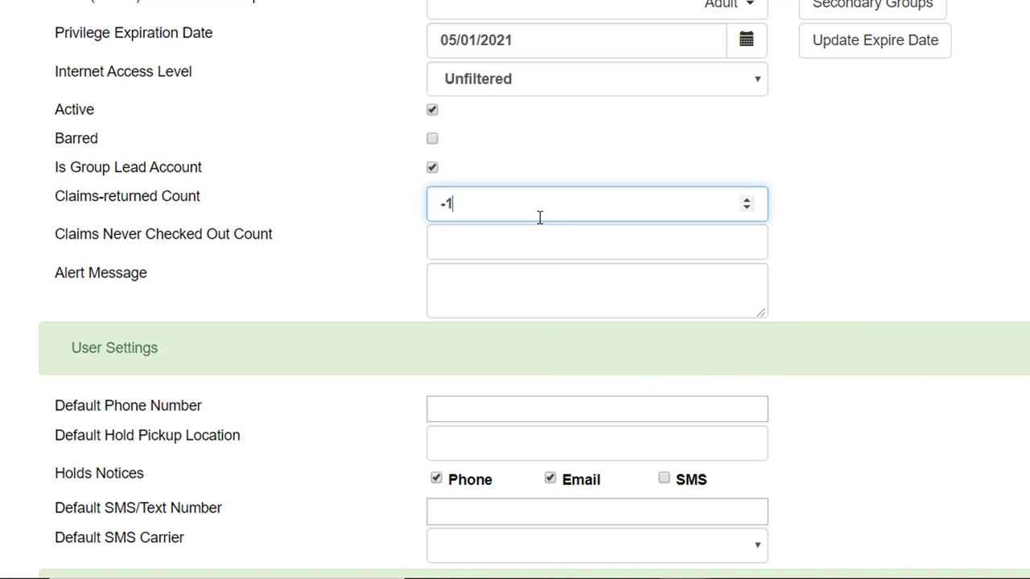
key("Up")
left_click(859, 282)
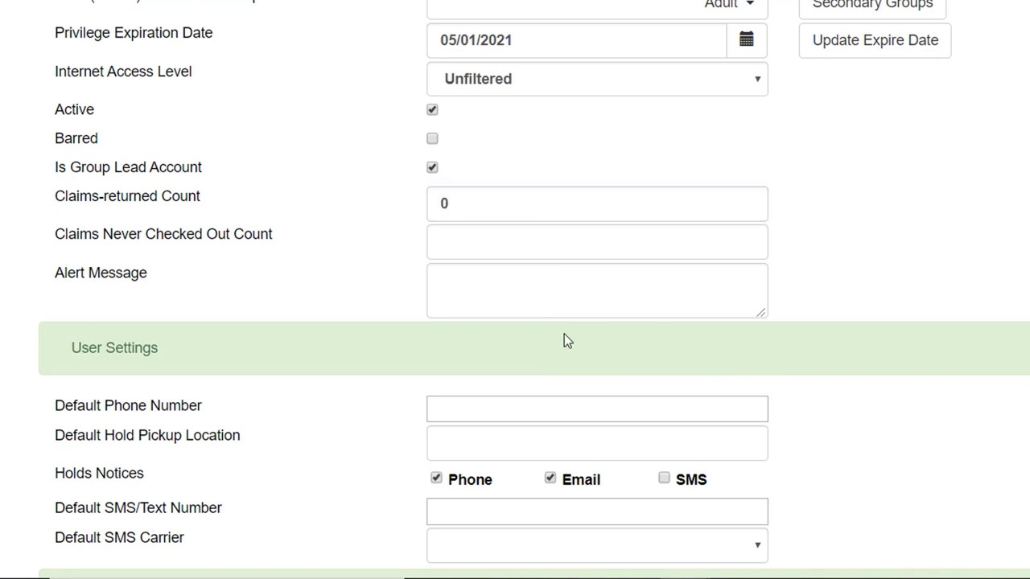
Enter the alert message 'Patron has low vision - needs large print'
left_click(583, 287)
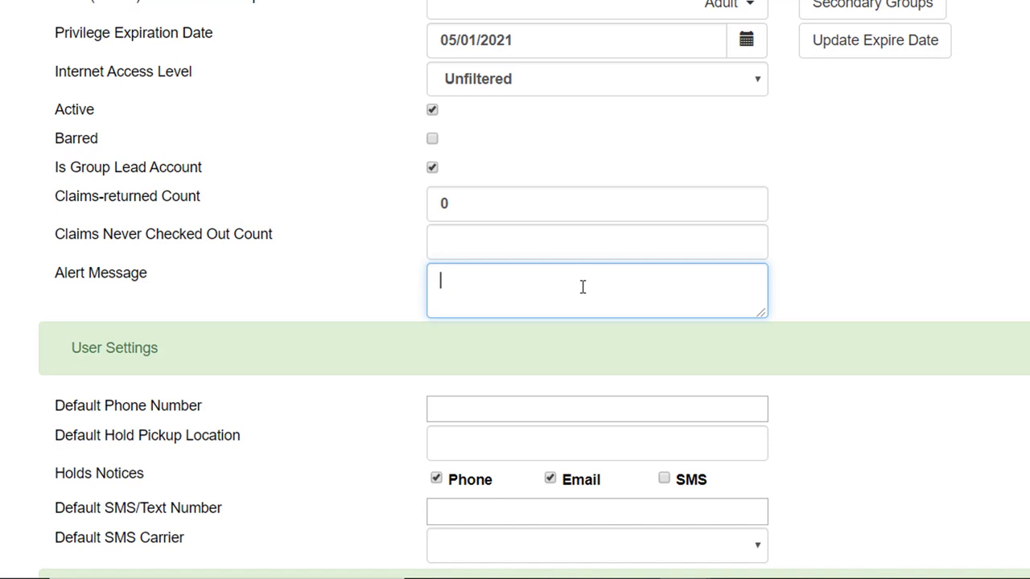
type("L")
type("atron ha")
type("s low vision -")
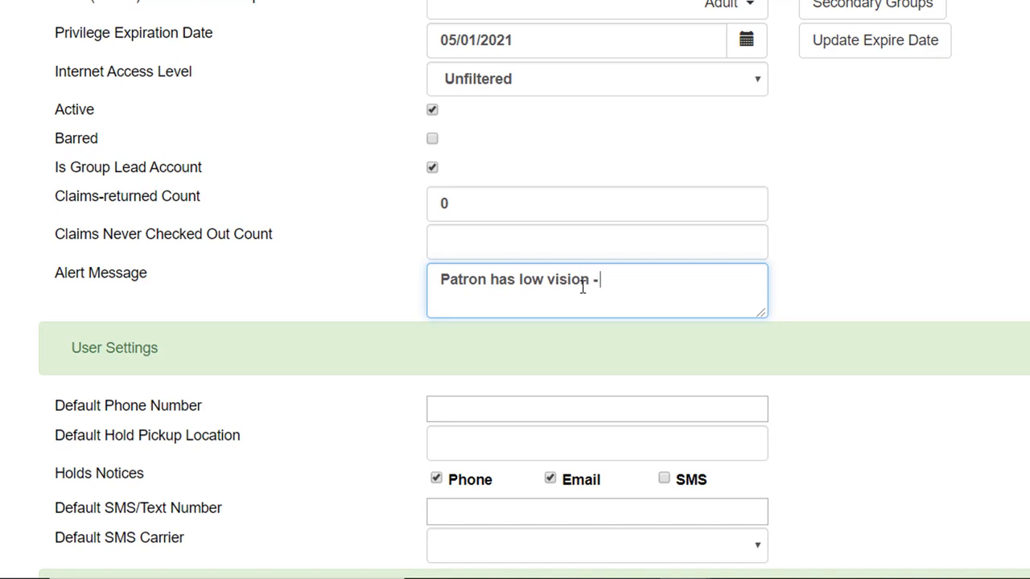
type(" needs large")
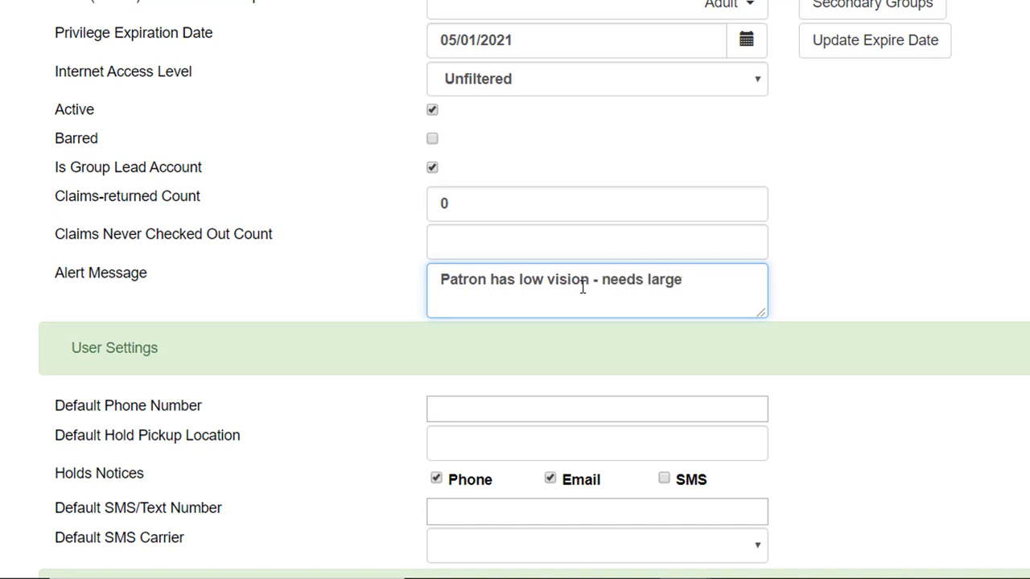
type(" print")
scroll(914, 329, "down", 3)
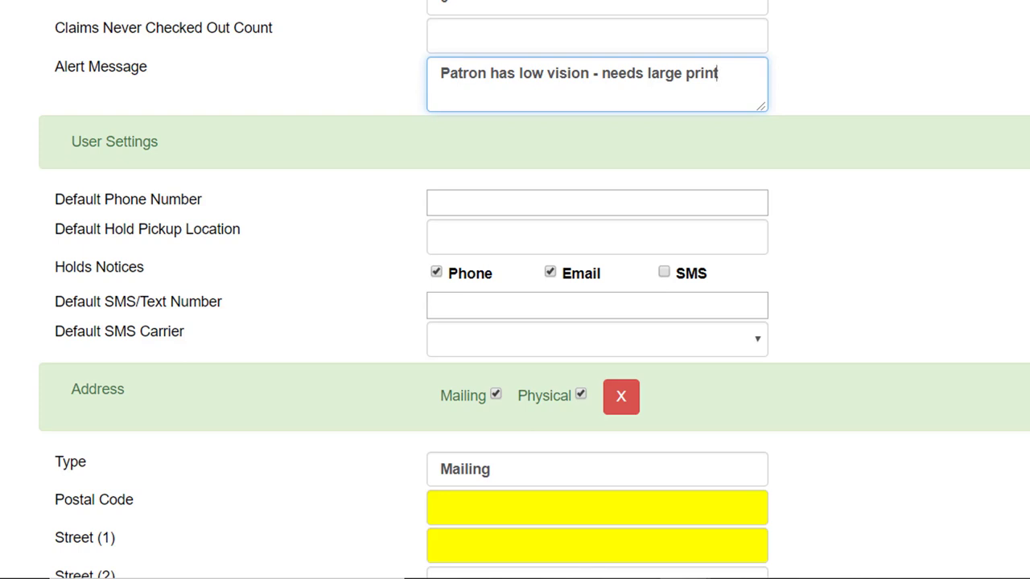
key("Tab")
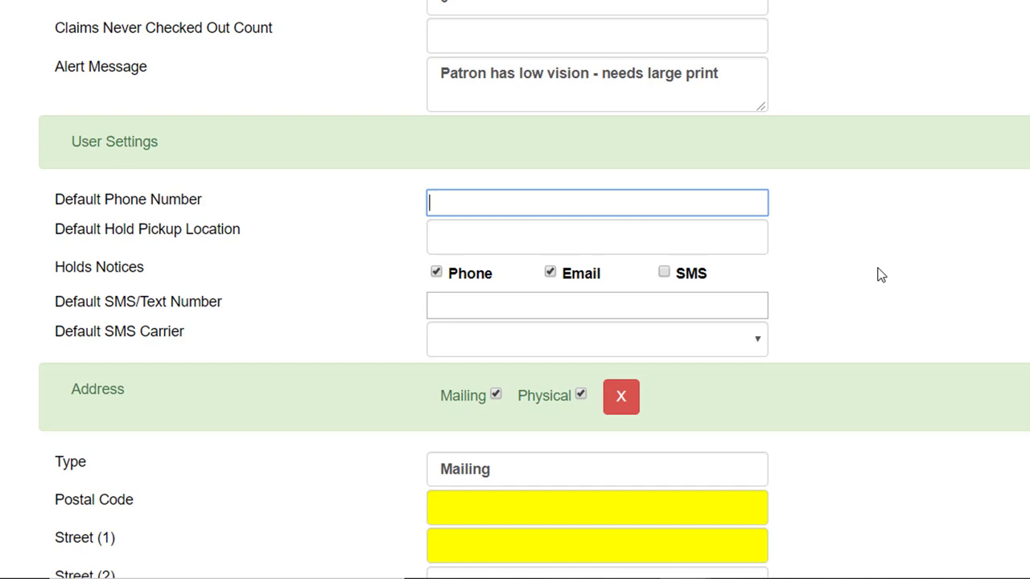
type("555-555-5577")
left_click(666, 243)
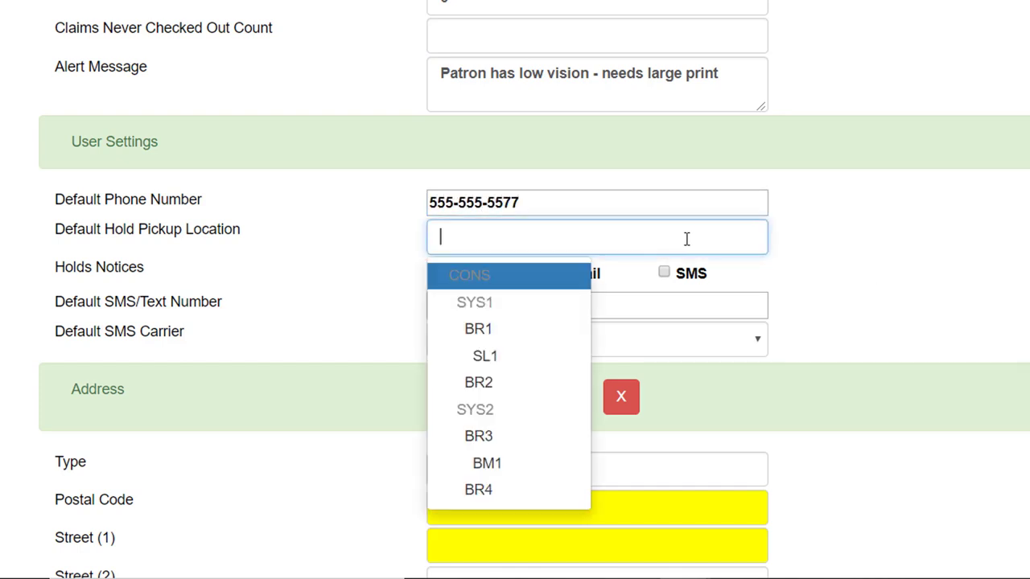
left_click(532, 331)
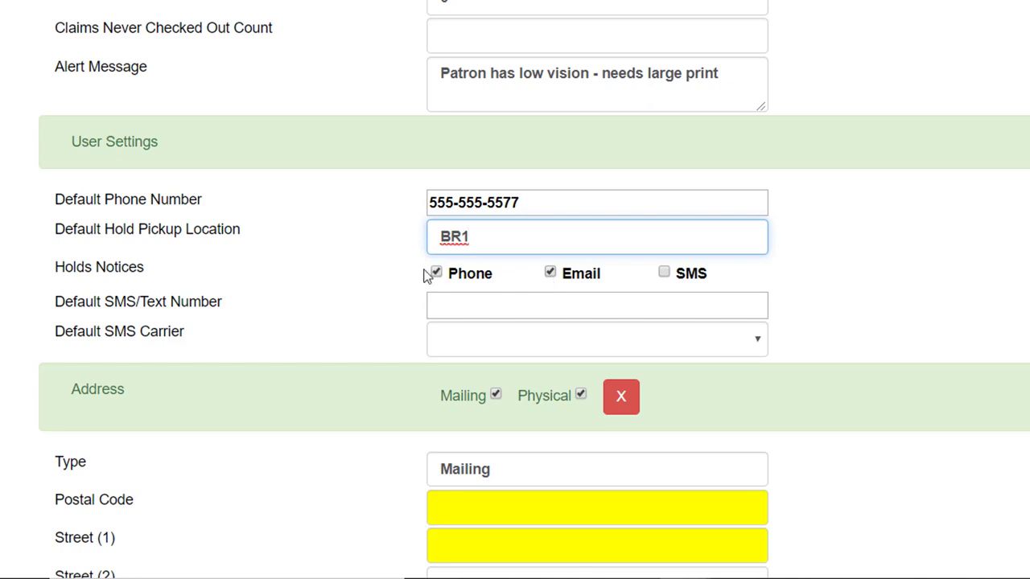
left_click(457, 309)
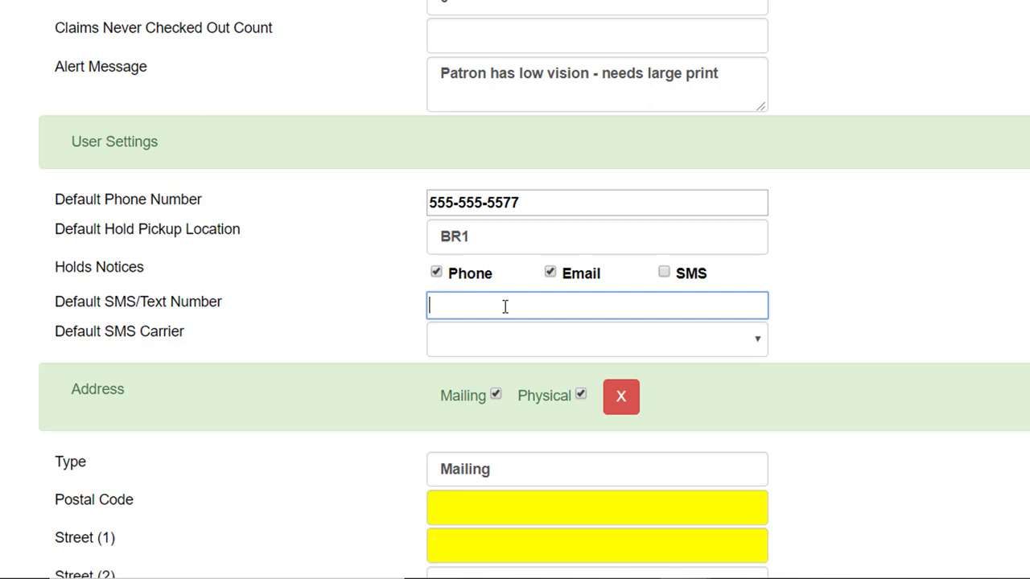
left_click(490, 351)
scroll(638, 142, "down", 10)
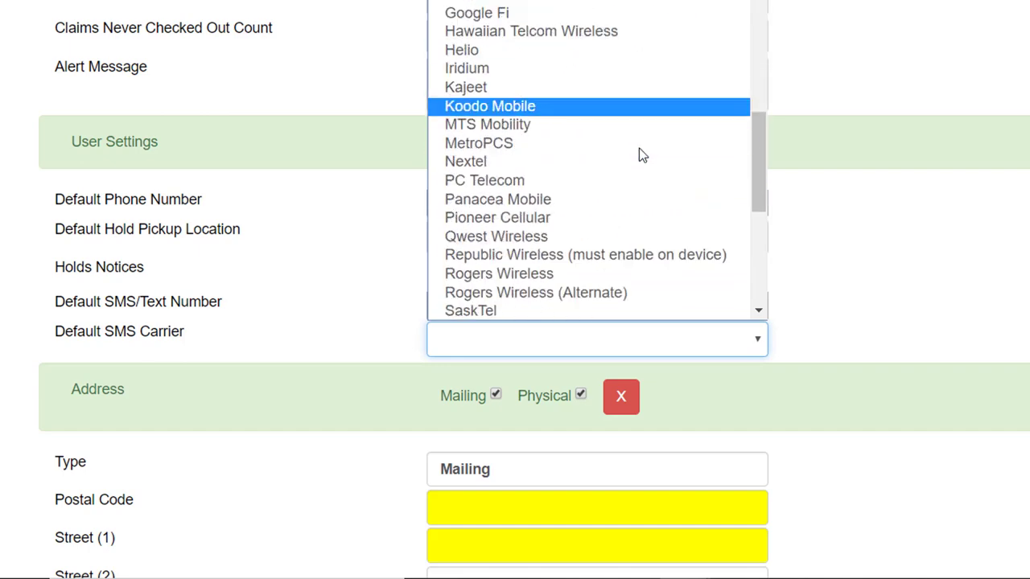
scroll(640, 153, "up", 6)
scroll(640, 155, "up", 7)
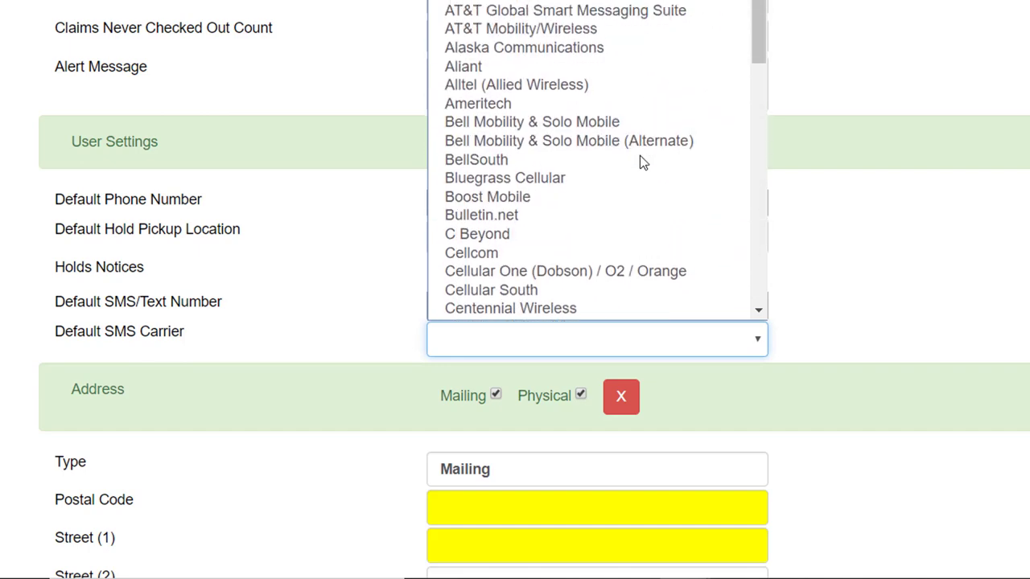
left_click(705, 340)
left_click(708, 340)
scroll(663, 143, "down", 4)
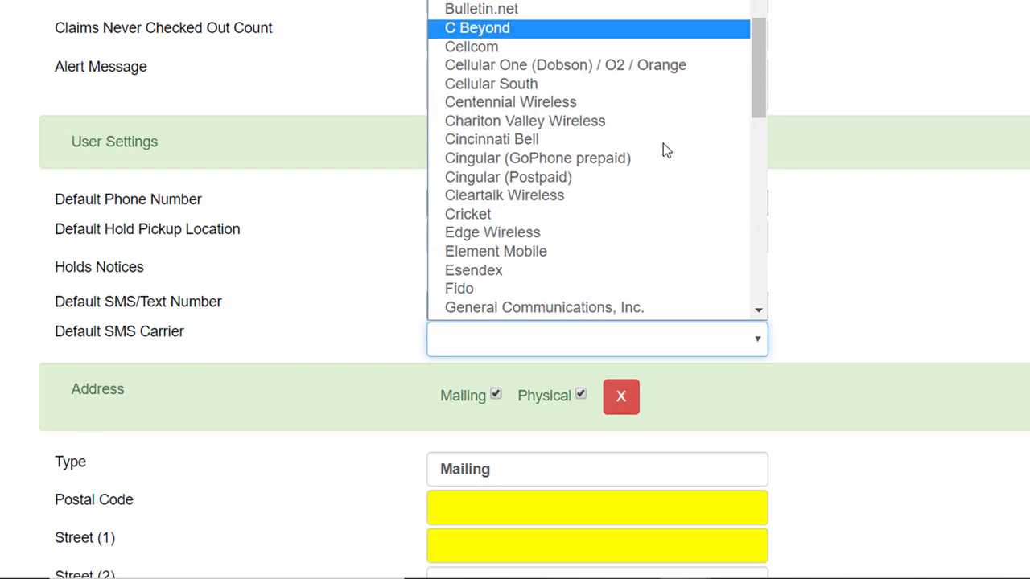
scroll(663, 144, "down", 4)
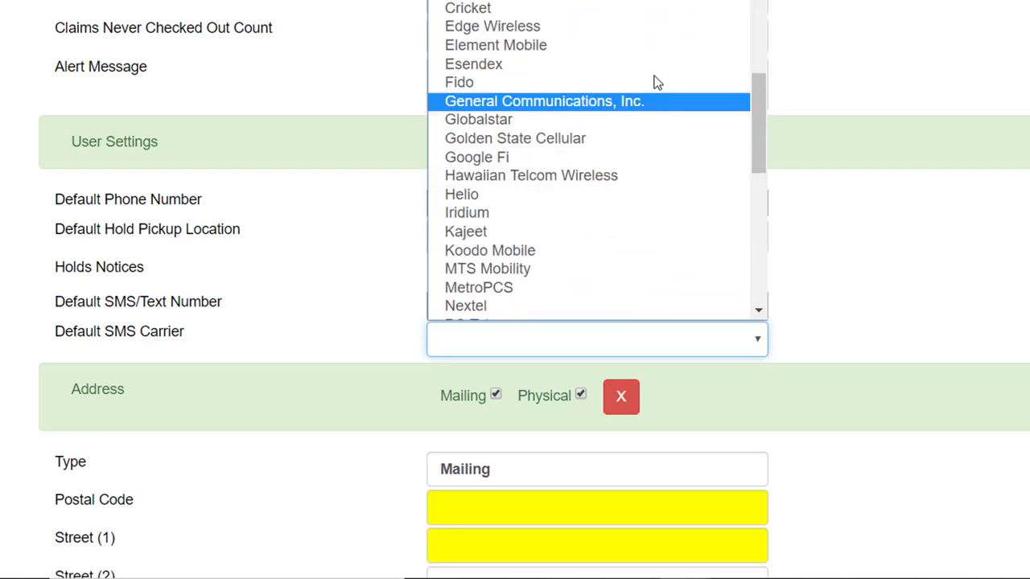
scroll(655, 31, "up", 4)
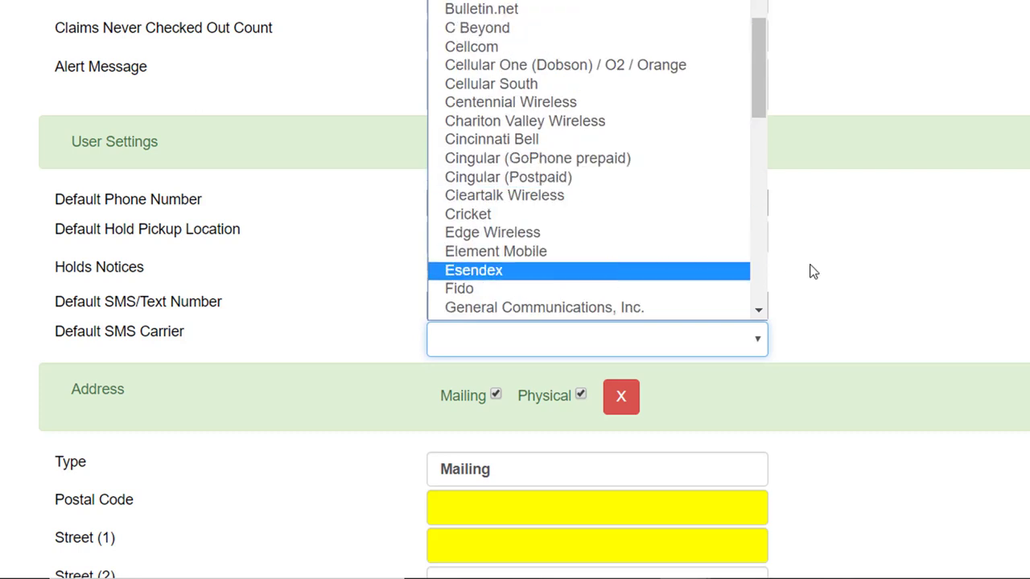
left_click(872, 275)
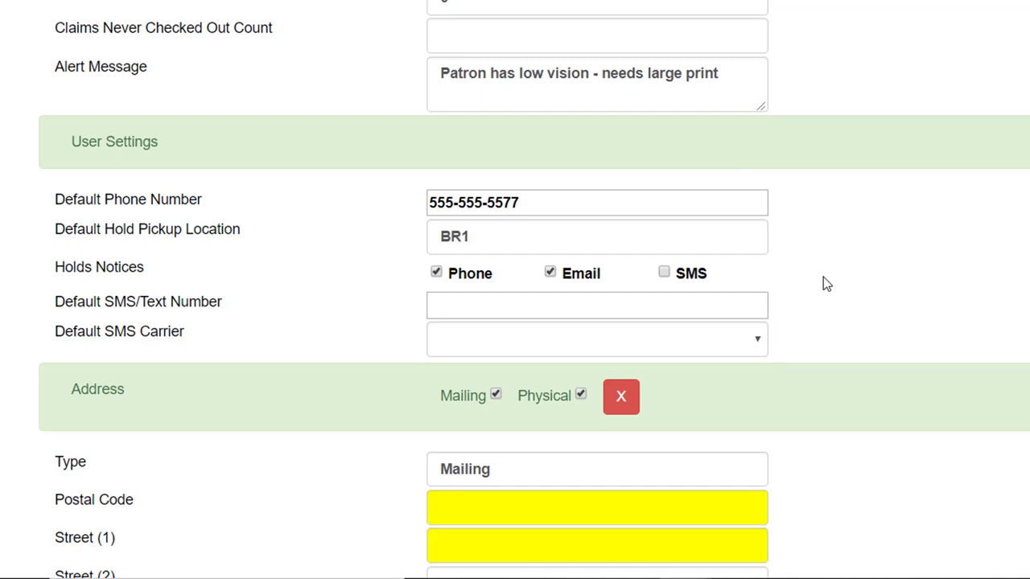
Add a second address marked Physical, then delete it, leaving the single mailing address
scroll(823, 280, "down", 4)
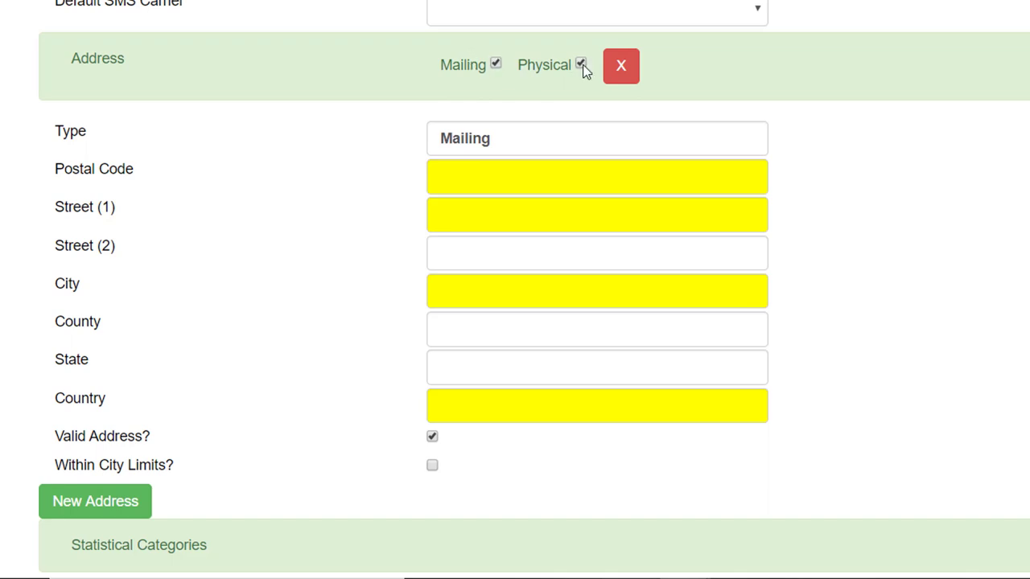
scroll(982, 361, "down", 1)
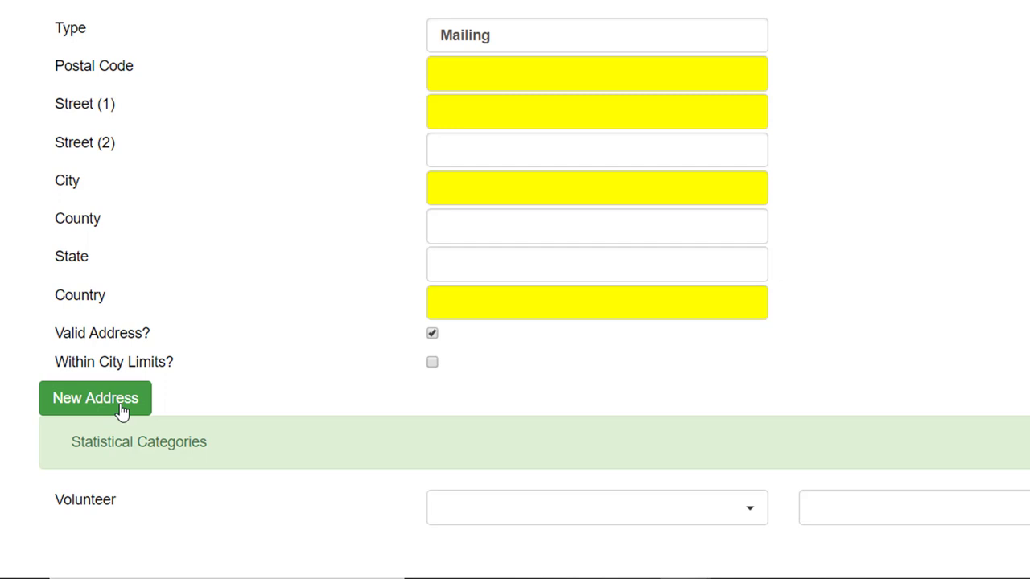
left_click(121, 410)
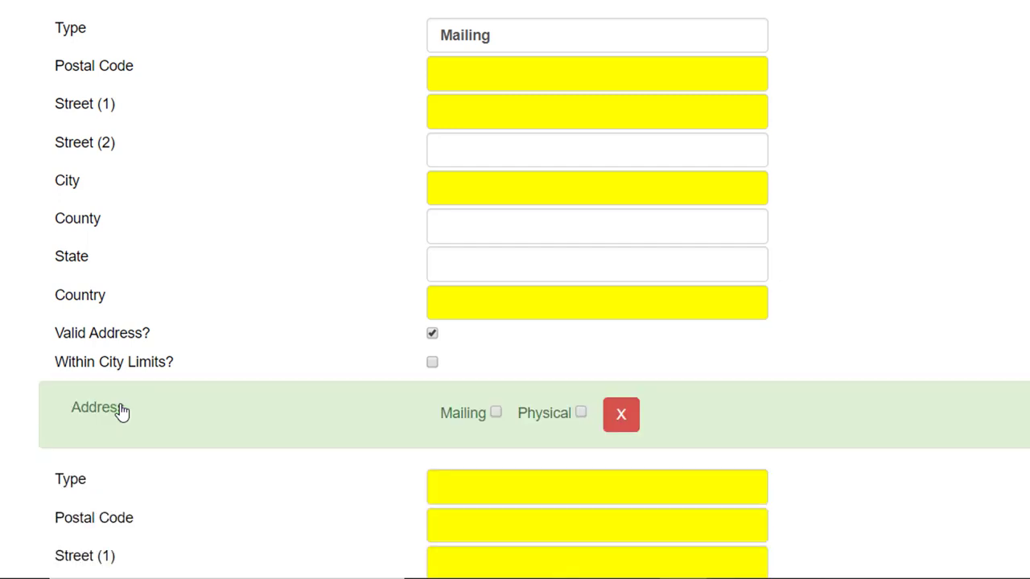
left_click(582, 415)
scroll(957, 462, "up", 3)
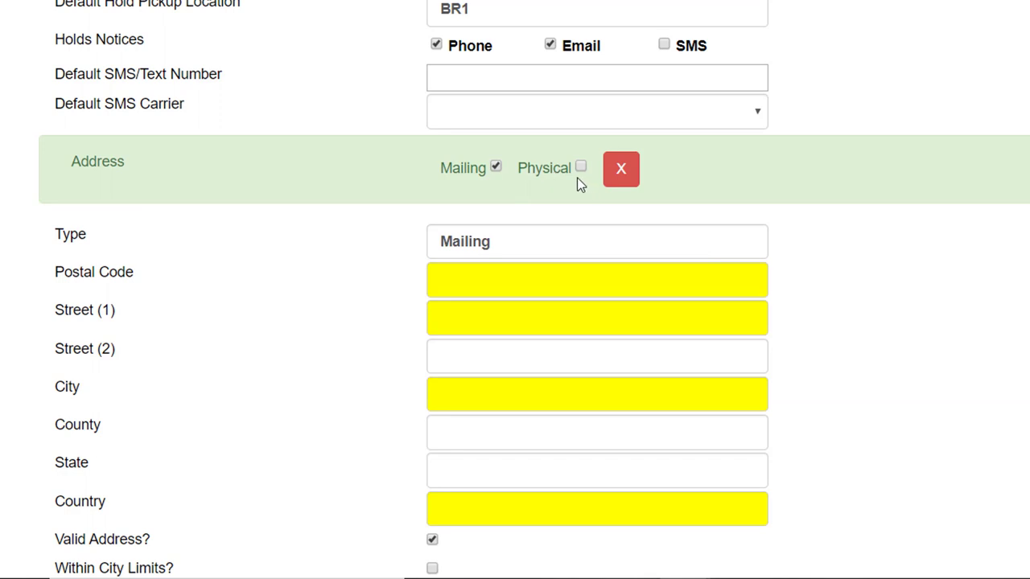
scroll(17, 317, "down", 4)
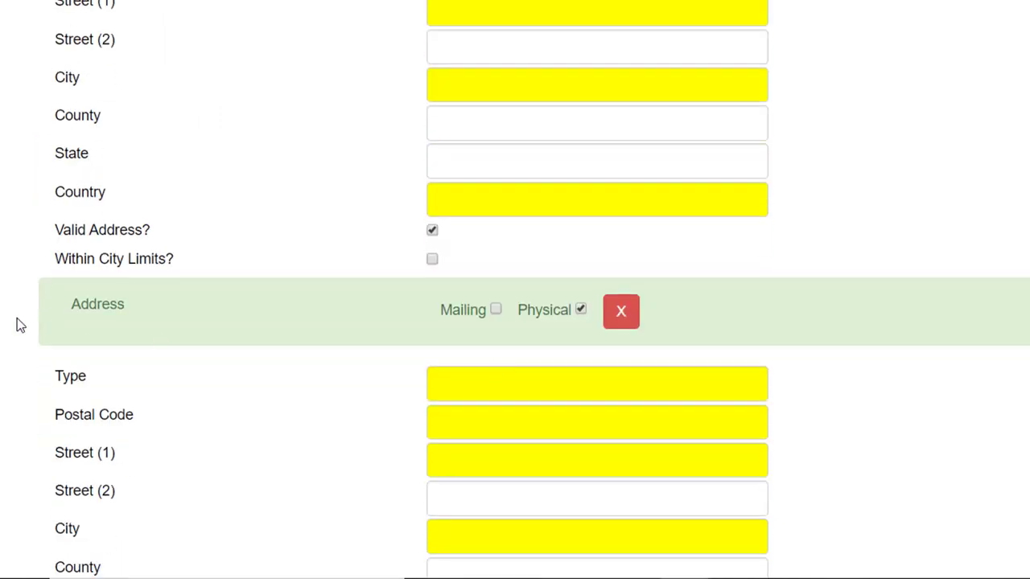
left_click(620, 318)
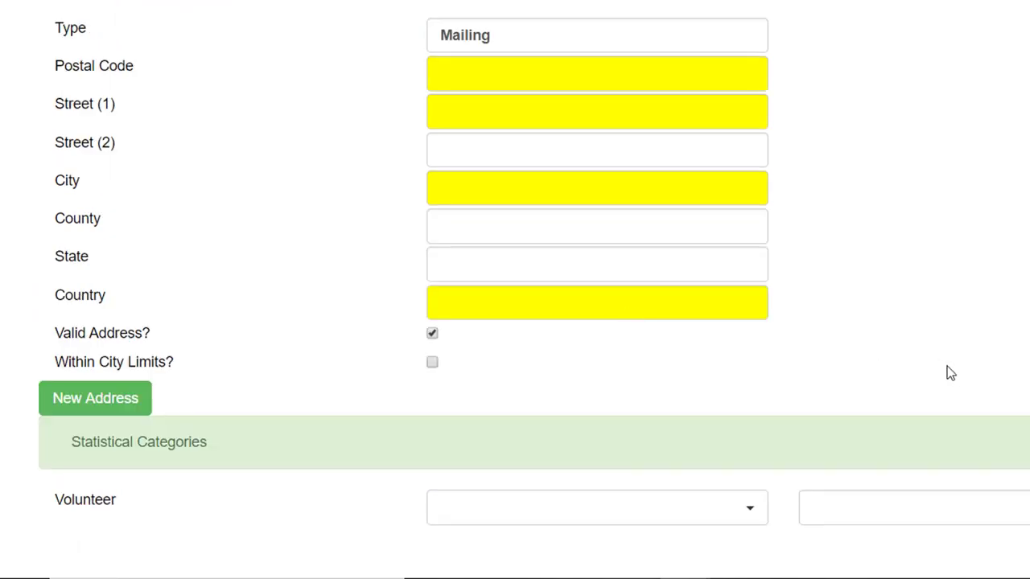
Enter postal code 28401 and city Wilmington for the mailing address
scroll(947, 366, "up", 3)
left_click(553, 282)
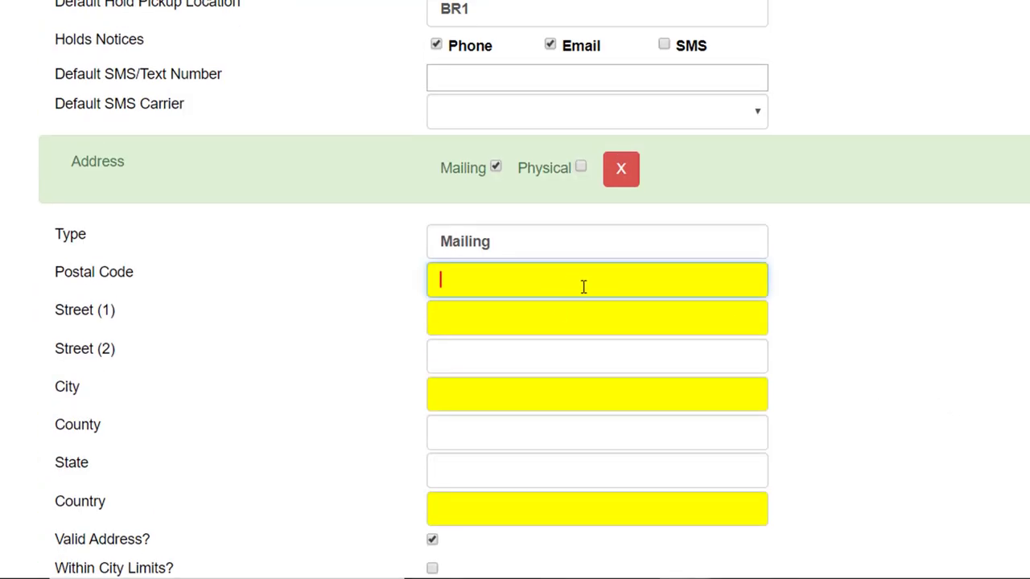
type("2")
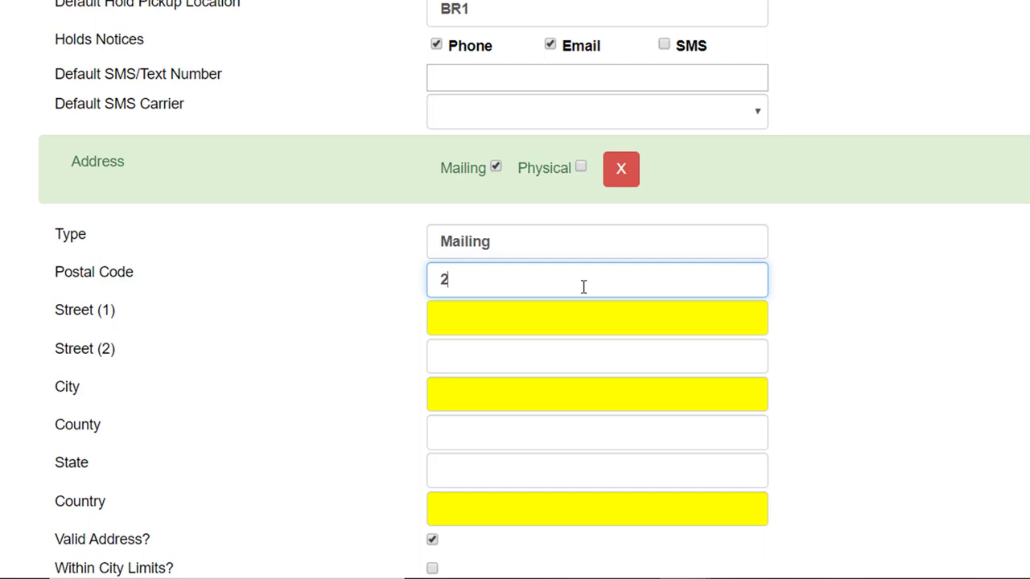
type("8401")
left_click(495, 281)
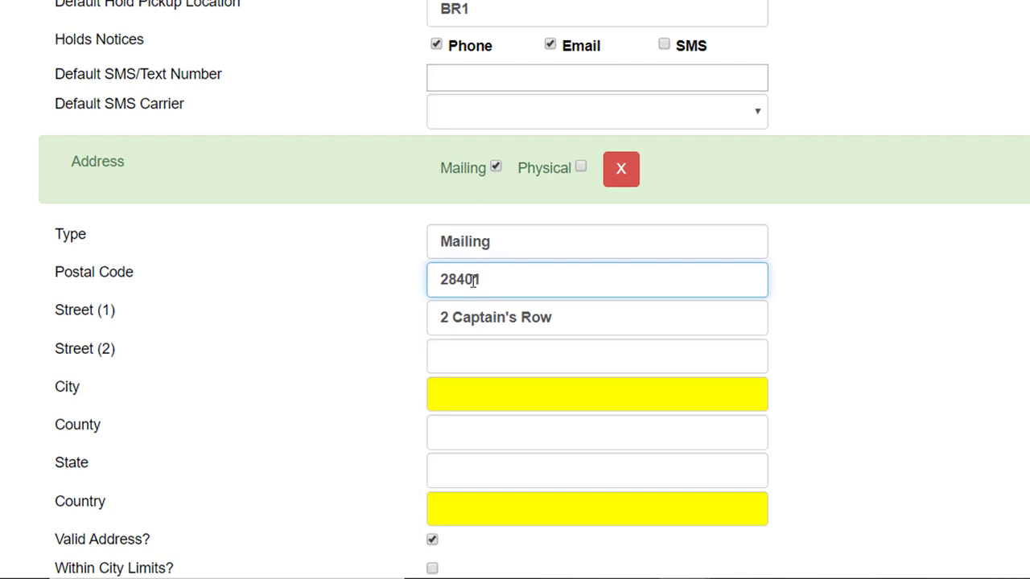
left_click(482, 397)
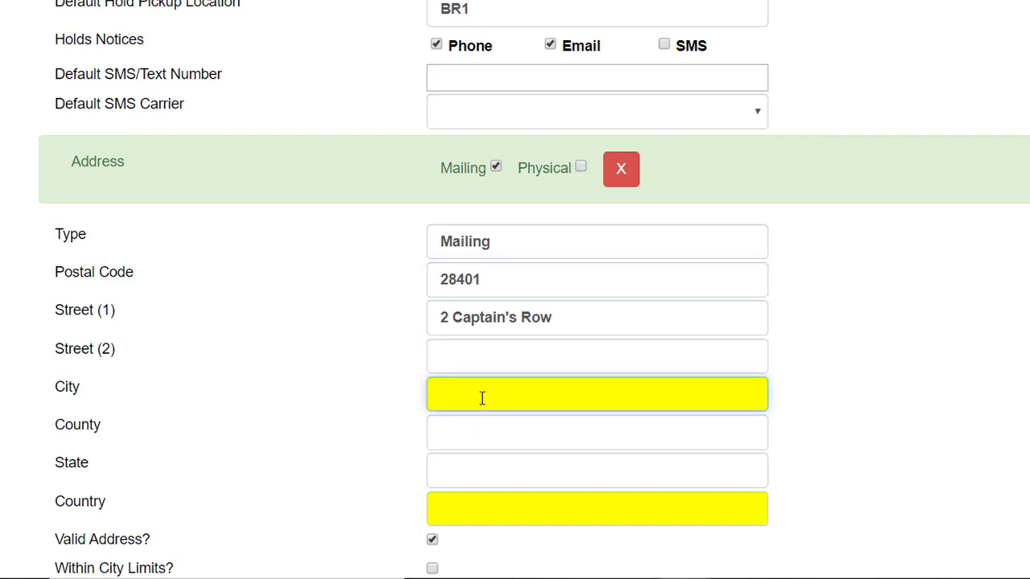
type("Wilmington")
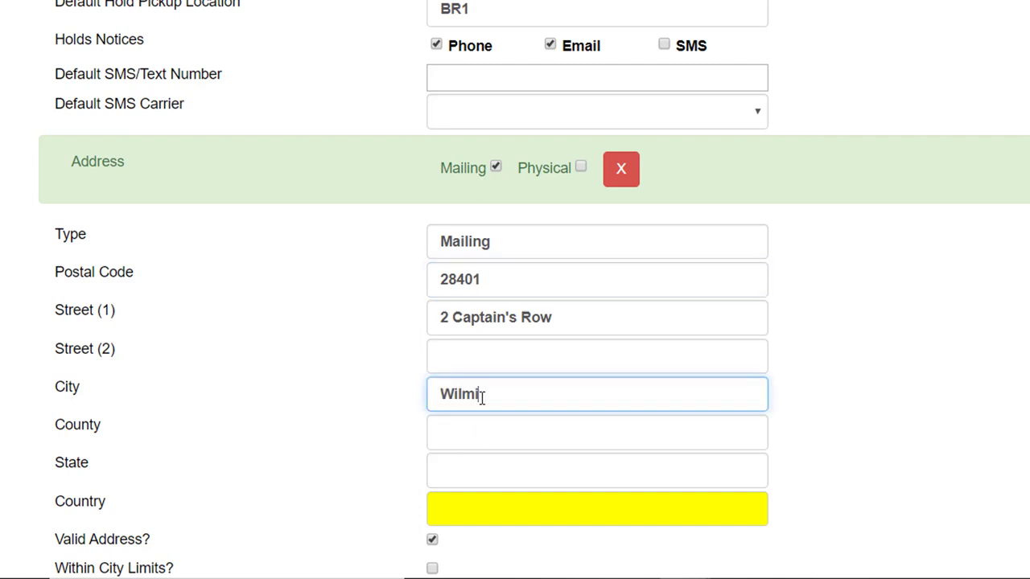
Enter state NC and country Bedford, leaving the Volunteer choice unchanged
left_click(561, 472)
type("NC")
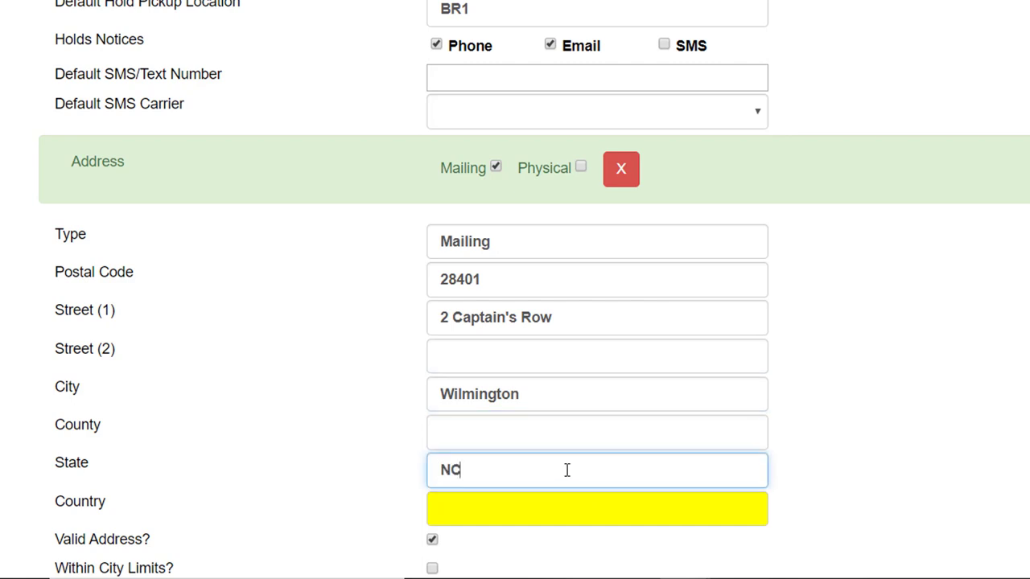
left_click(650, 508)
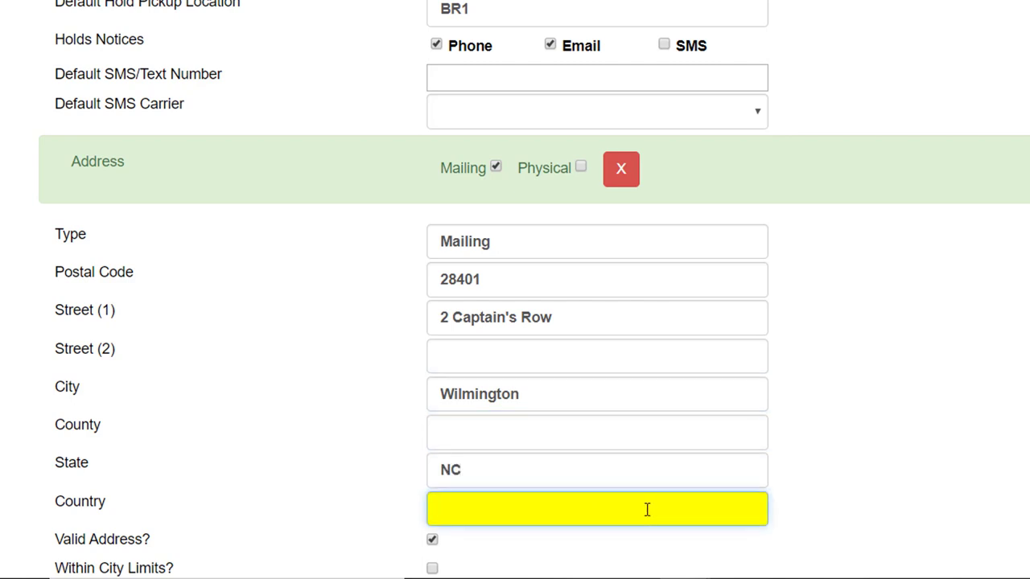
scroll(692, 466, "down", 3)
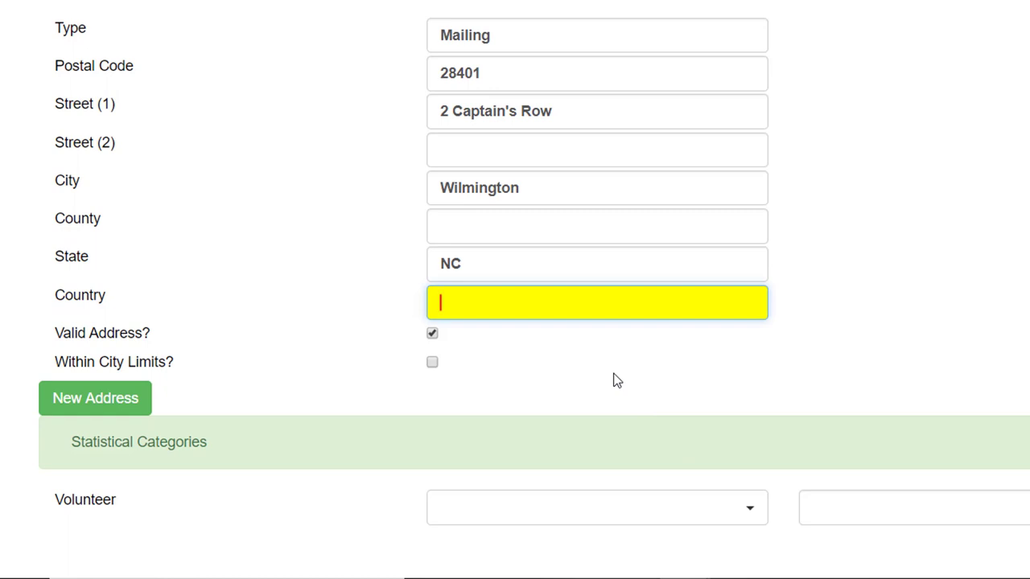
type("Bedford")
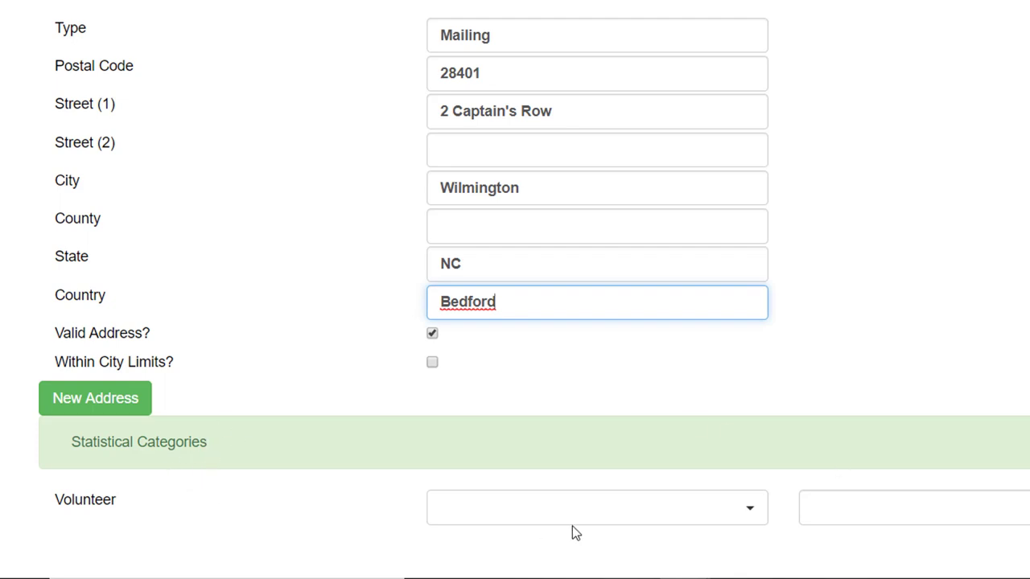
left_click(754, 516)
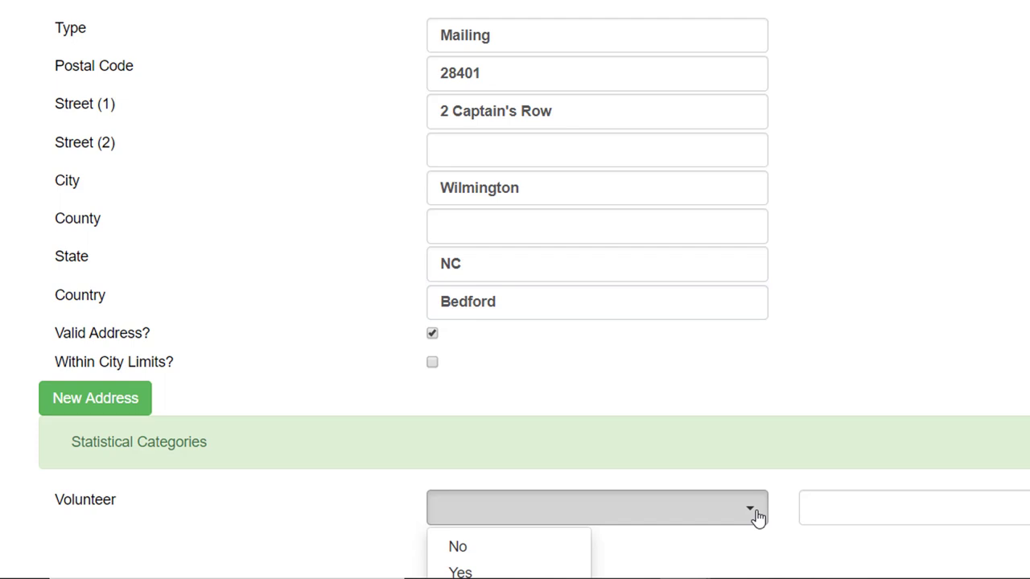
left_click(755, 515)
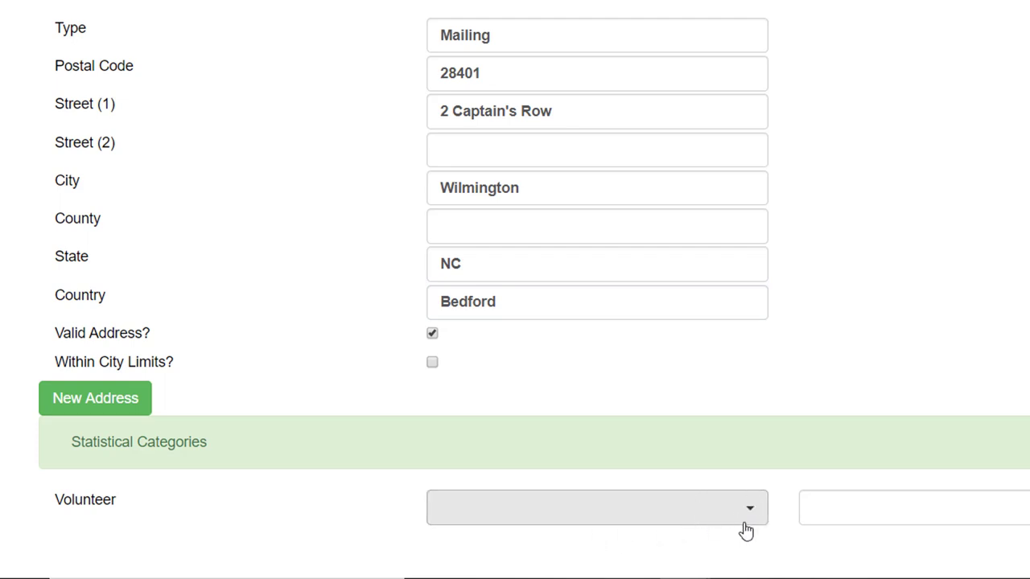
Scroll the Register Patron form up and back down before saving and cloning
scroll(903, 395, "up", 3)
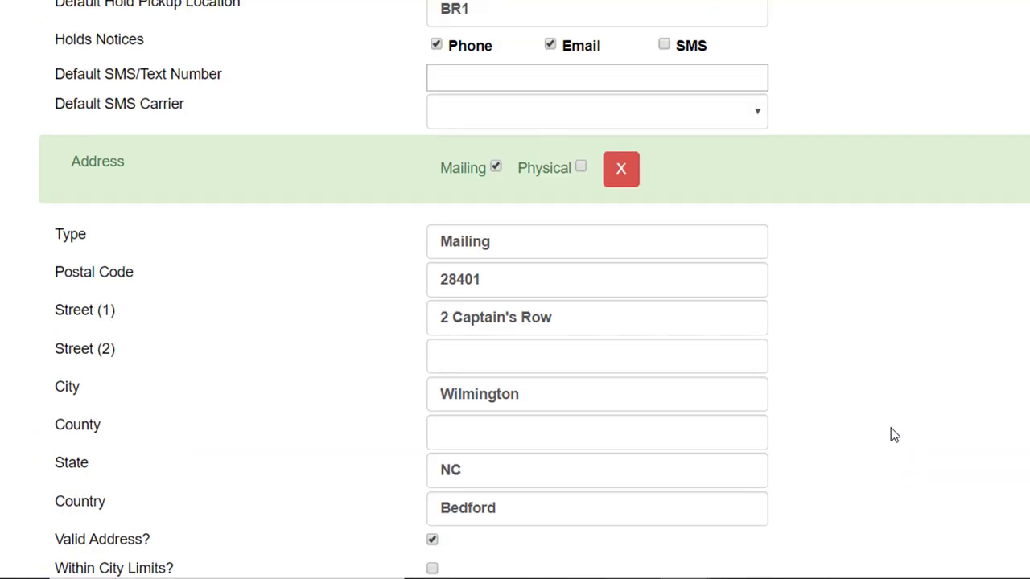
scroll(897, 460, "down", 3)
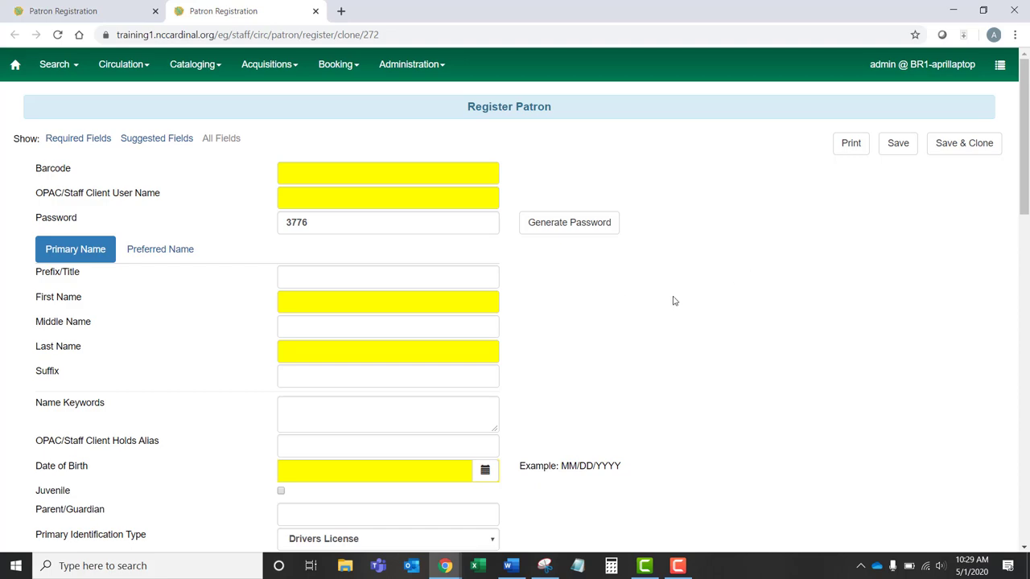
scroll(674, 300, "down", 2)
scroll(674, 301, "down", 5)
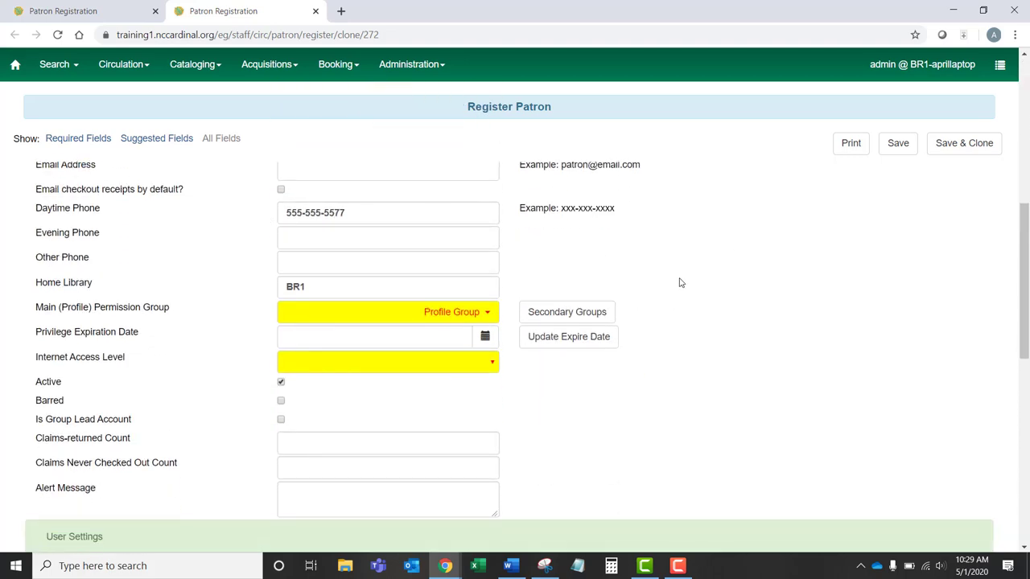
scroll(680, 283, "down", 7)
scroll(688, 283, "down", 2)
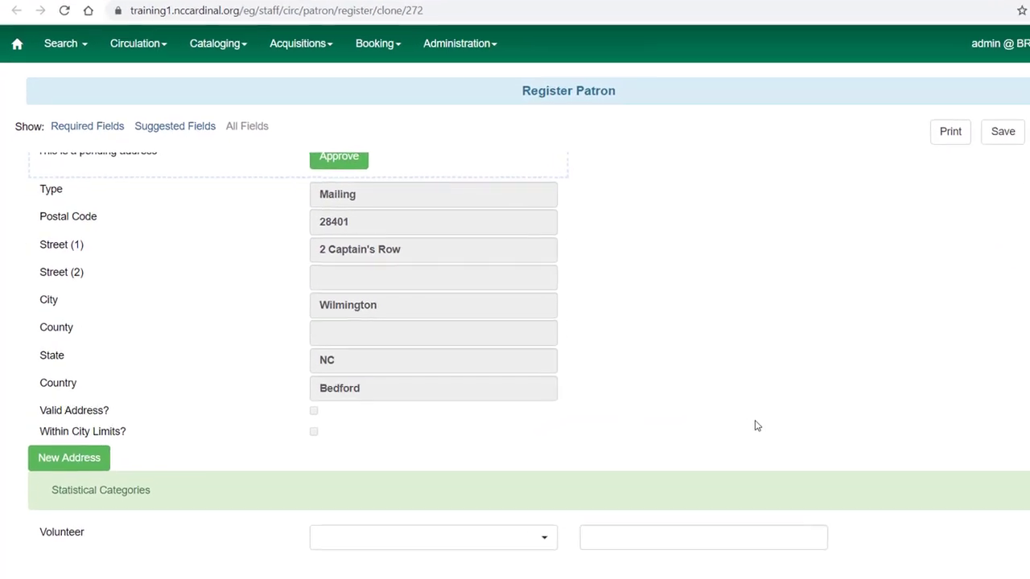
scroll(754, 425, "up", 10)
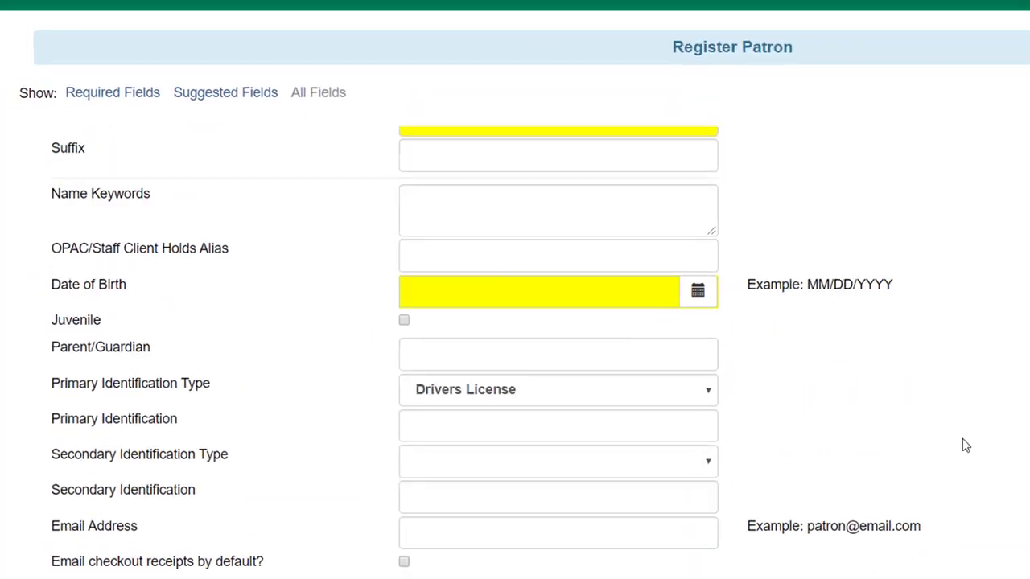
scroll(965, 445, "up", 5)
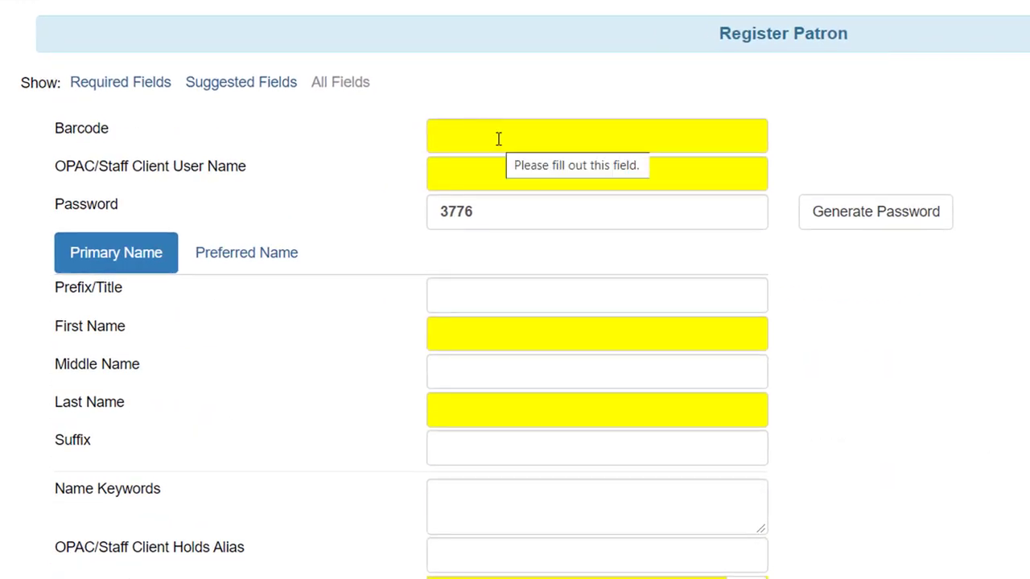
left_click(499, 139)
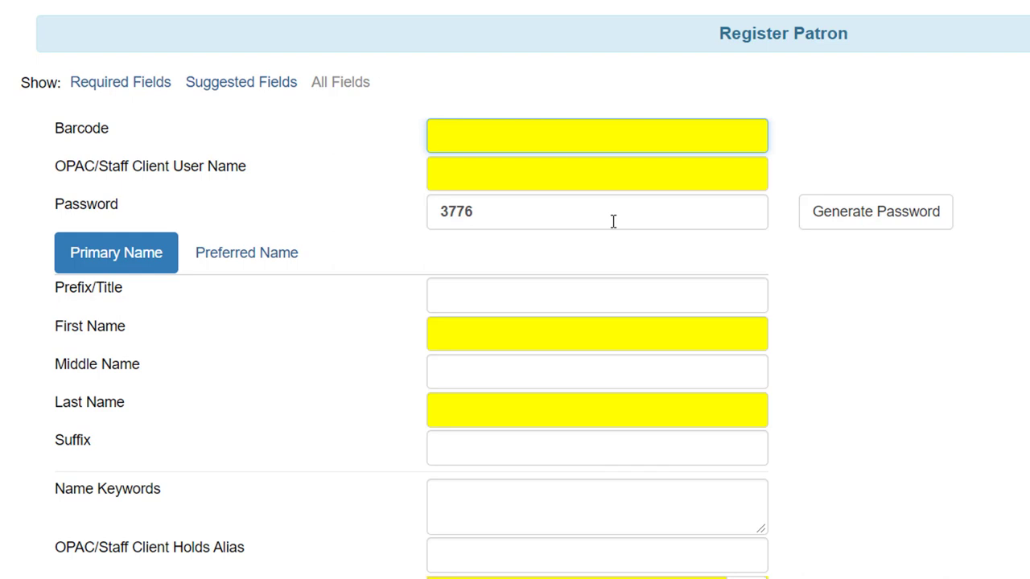
type("9966")
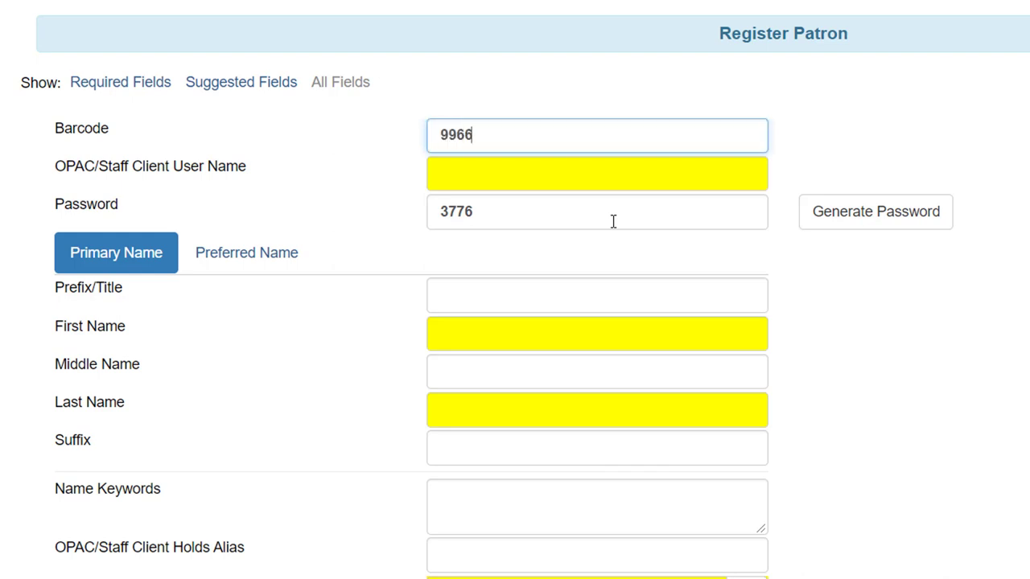
type("554433222")
left_click(568, 178)
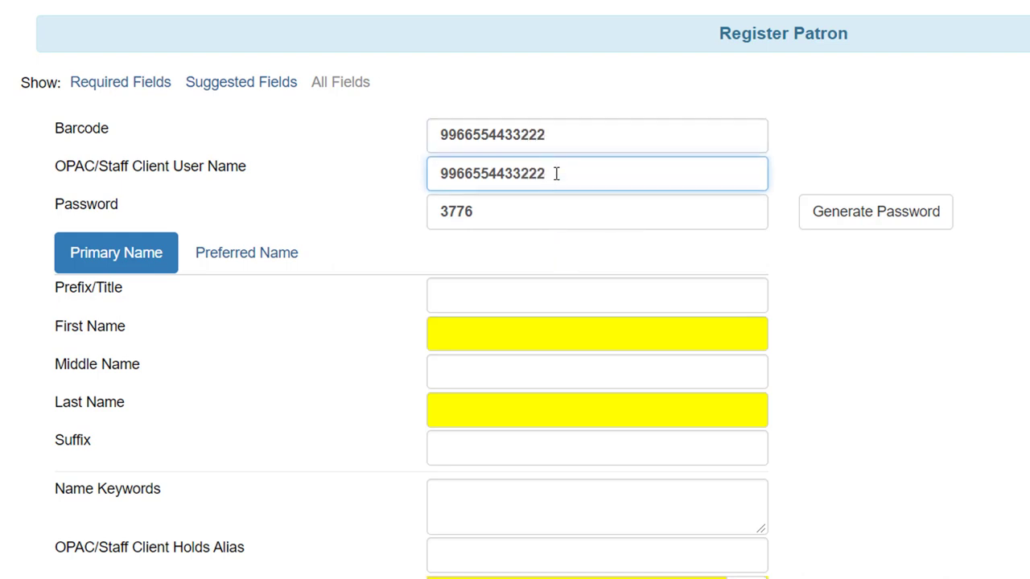
left_click_drag(557, 174, 522, 160)
left_click_drag(506, 211, 436, 196)
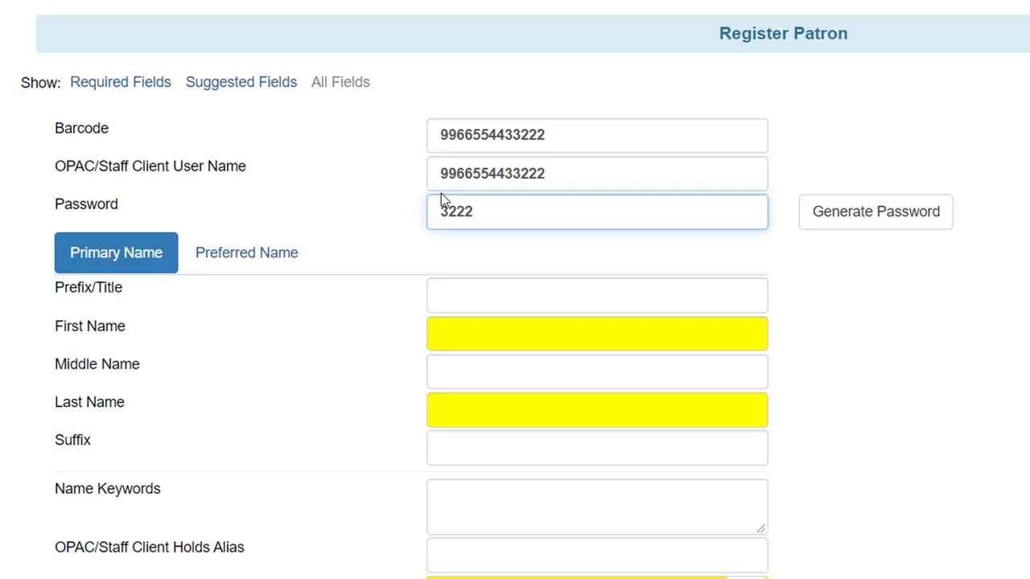
Start the child's first name and enter the parent's full name as Parent/Guardian
left_click(506, 322)
type("Frederick")
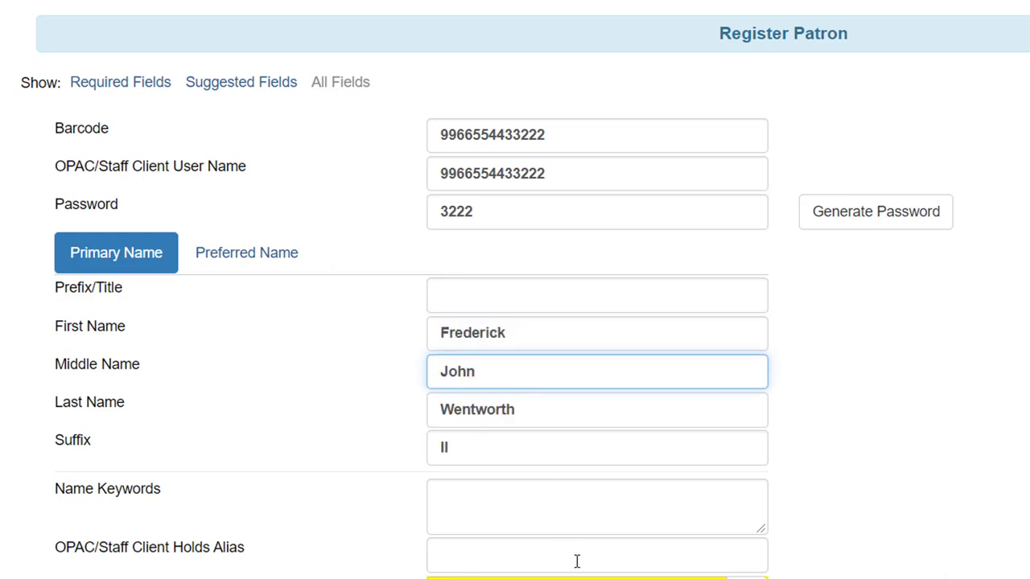
scroll(575, 558, "down", 1)
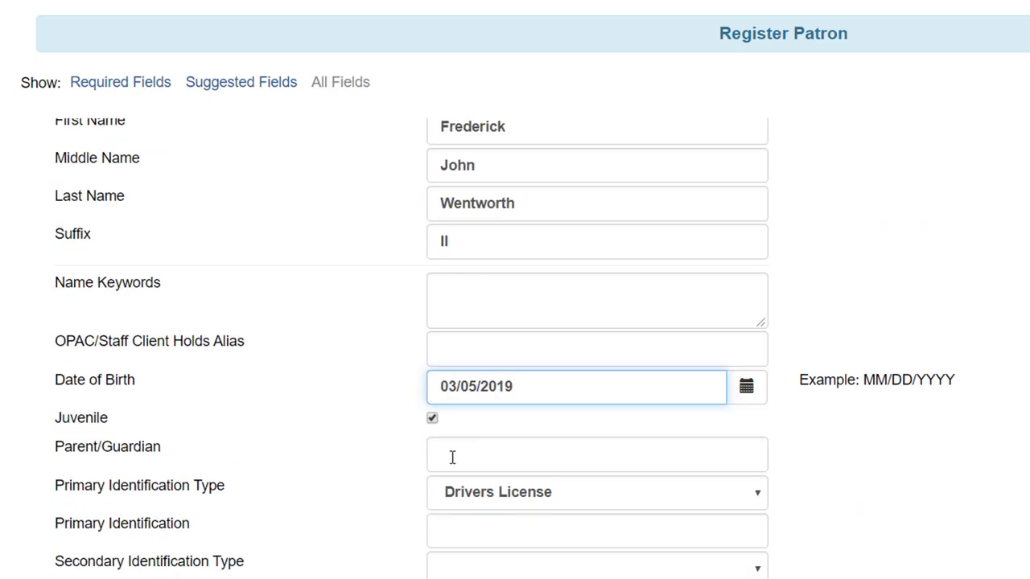
left_click(495, 452)
type("A")
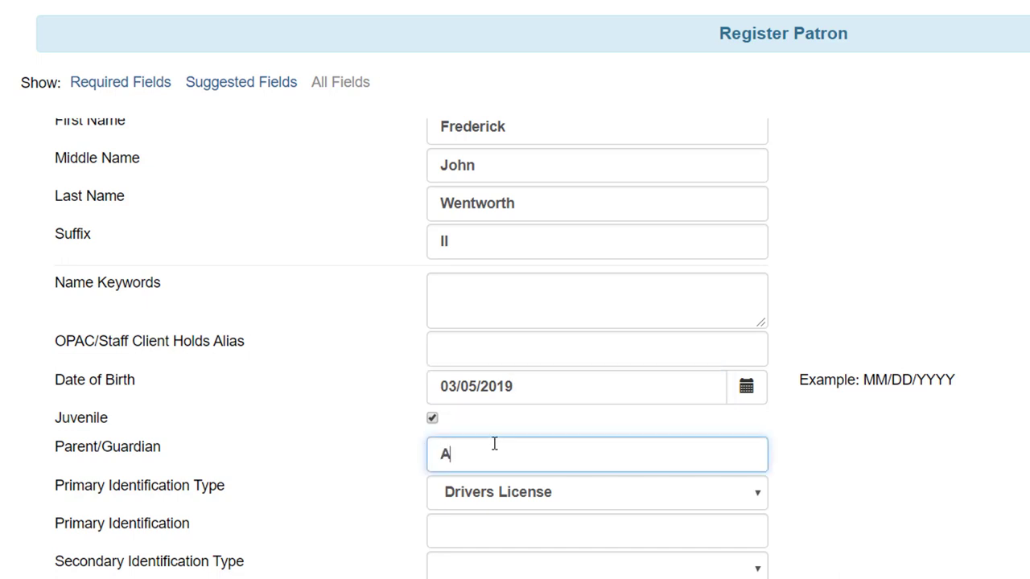
type("nne Elliot Wentworth")
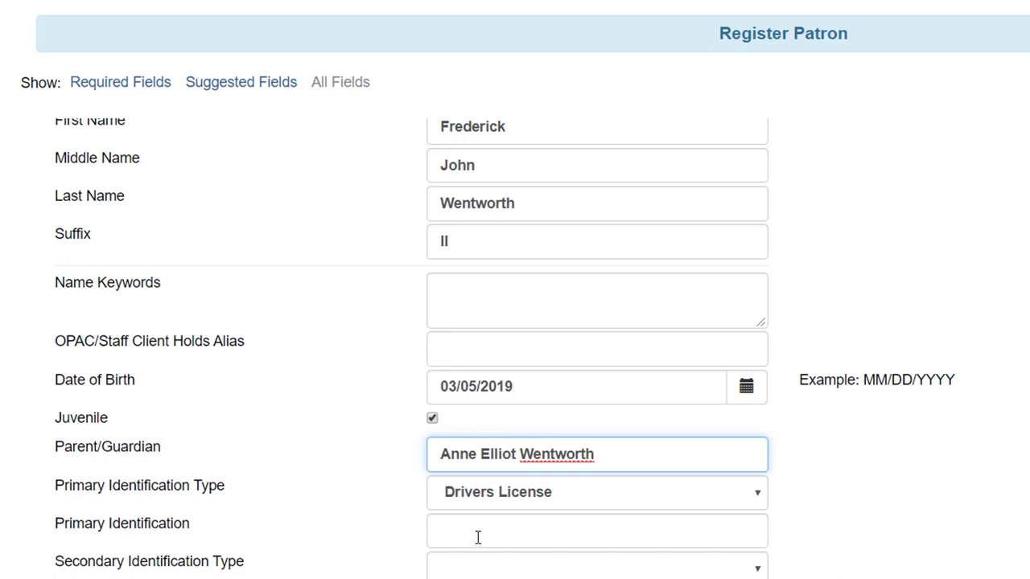
left_click(479, 532)
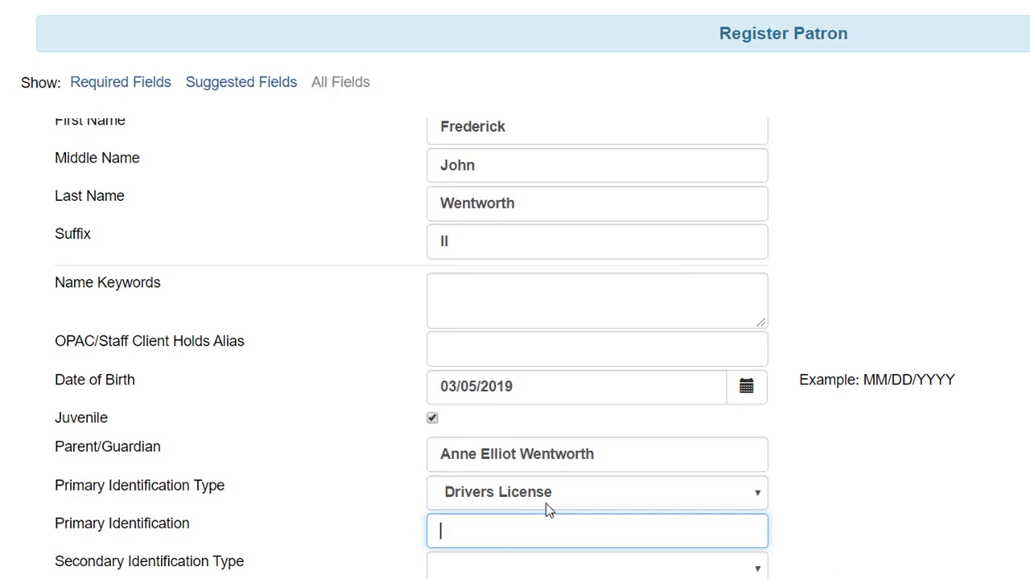
Enter the driver's licence number as primary identification and choose the Juvenile profile group
scroll(552, 545, "down", 3)
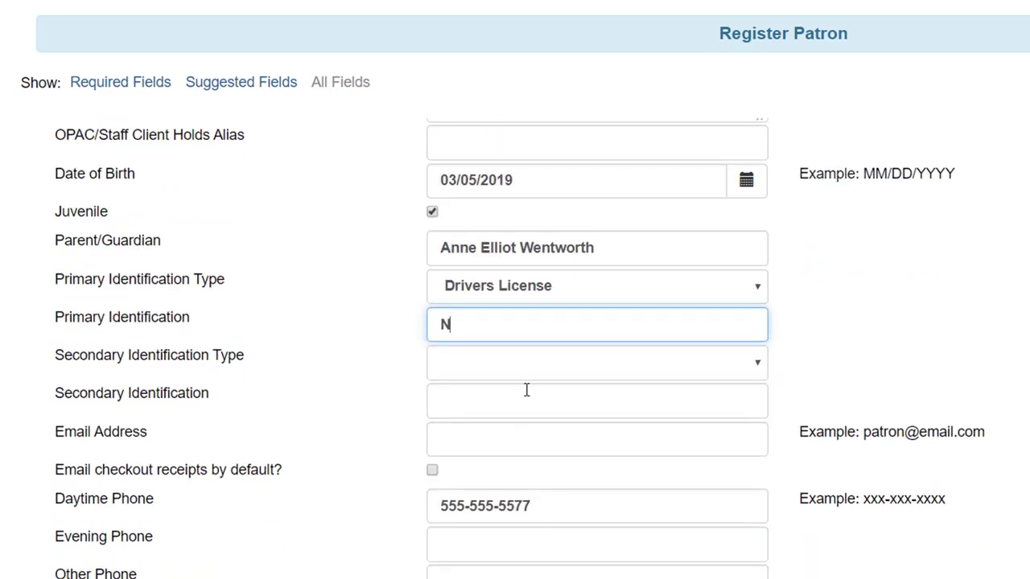
type("C 12345")
scroll(526, 471, "down", 2)
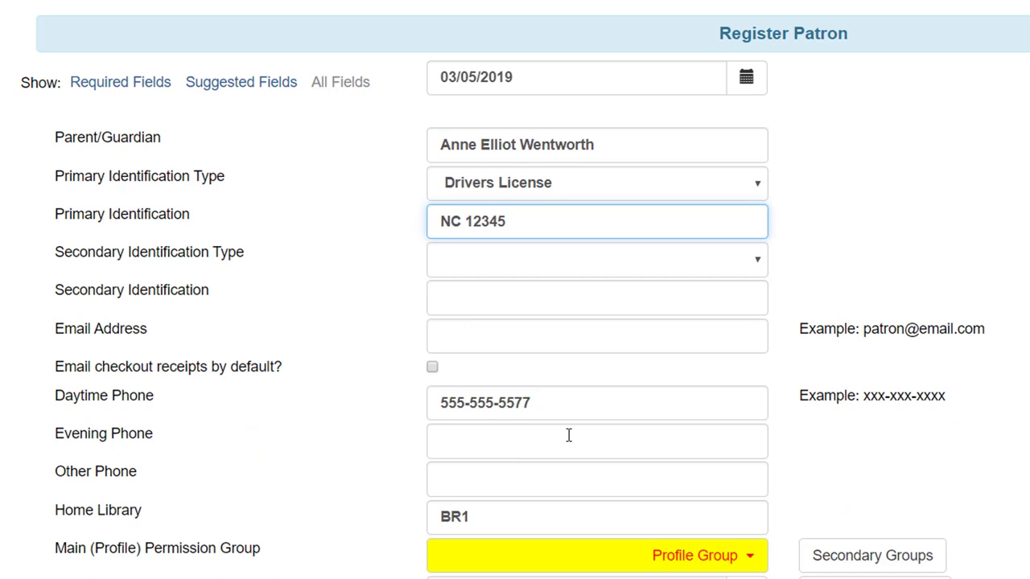
scroll(568, 435, "down", 2)
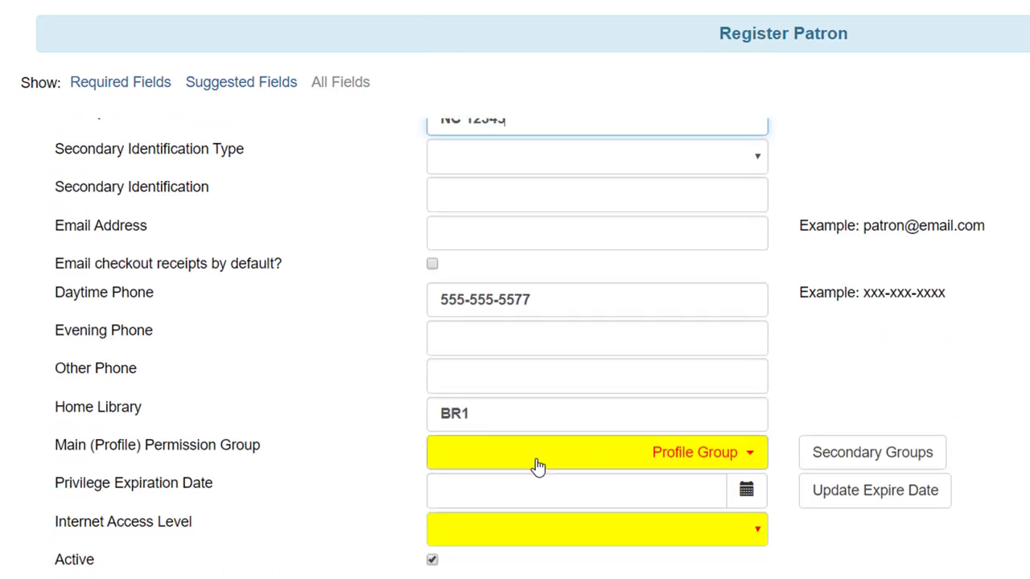
left_click(753, 469)
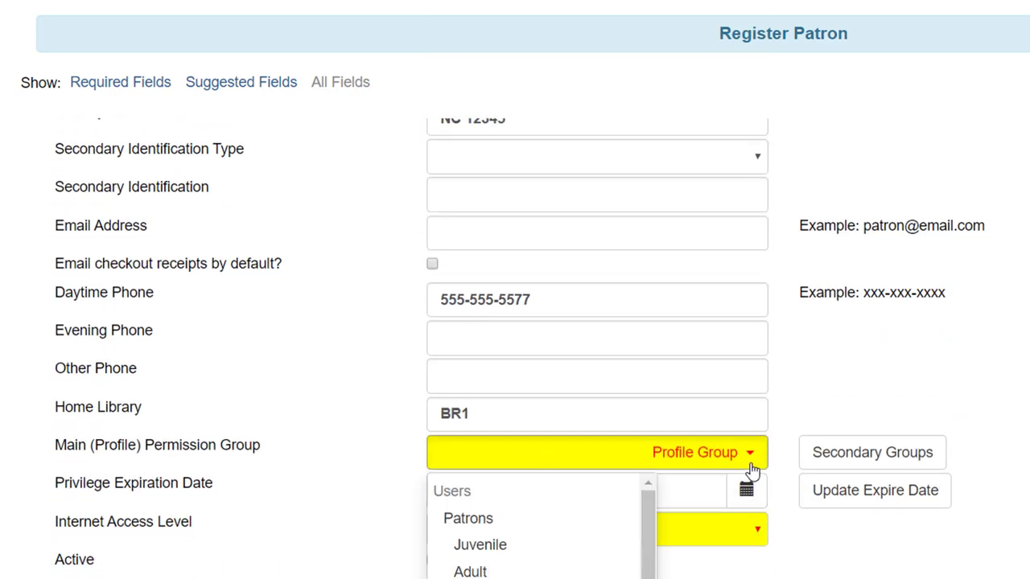
left_click(544, 552)
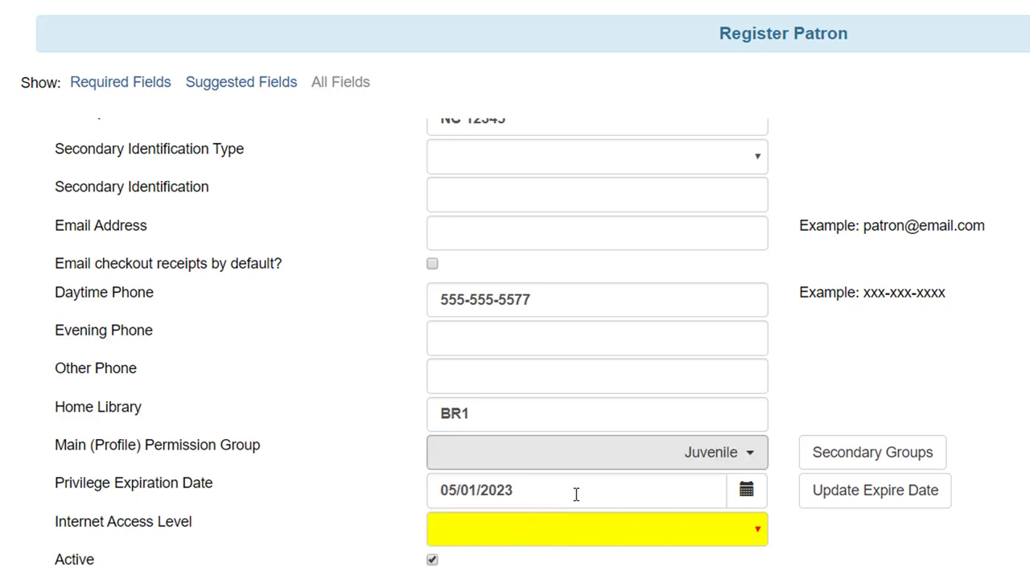
Set Internet Access Level to No Access, after first picking Unfiltered
scroll(576, 493, "down", 2)
left_click(560, 439)
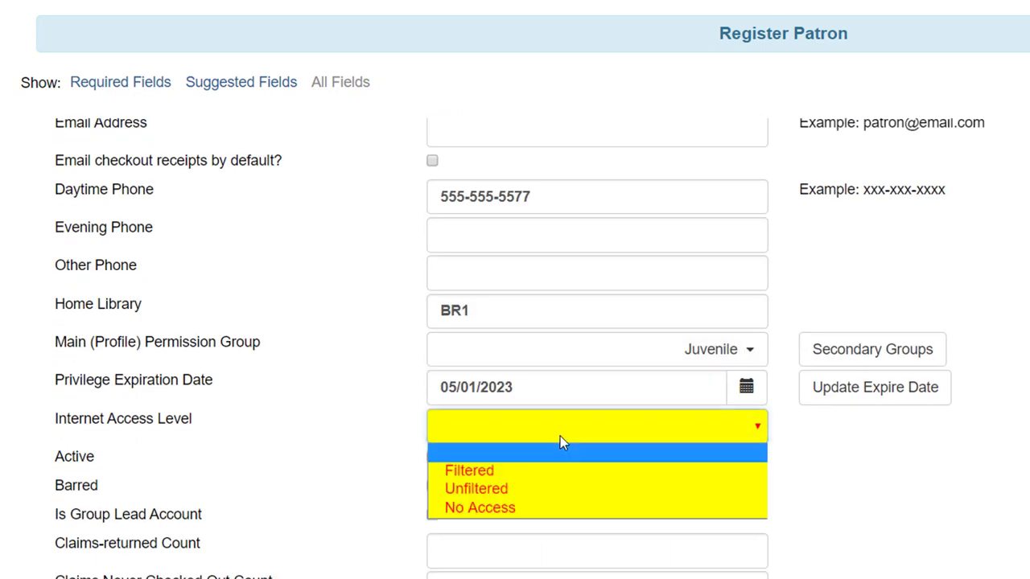
left_click(553, 489)
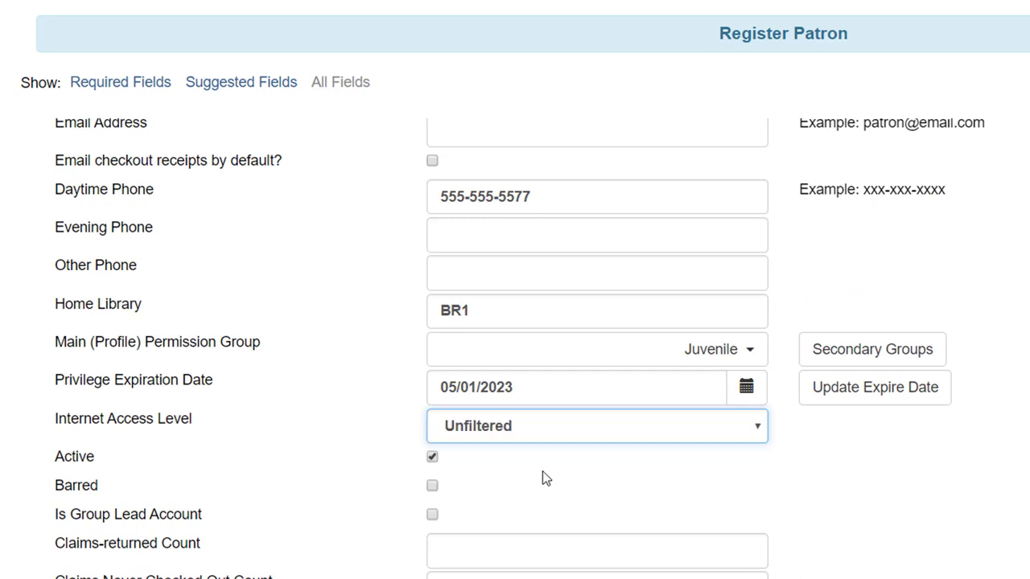
left_click(757, 429)
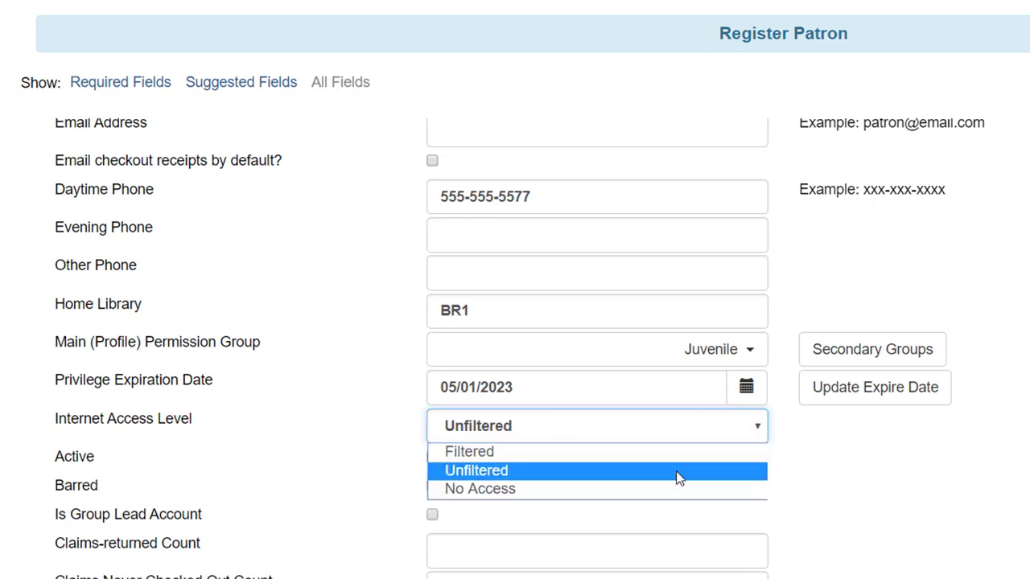
left_click(673, 491)
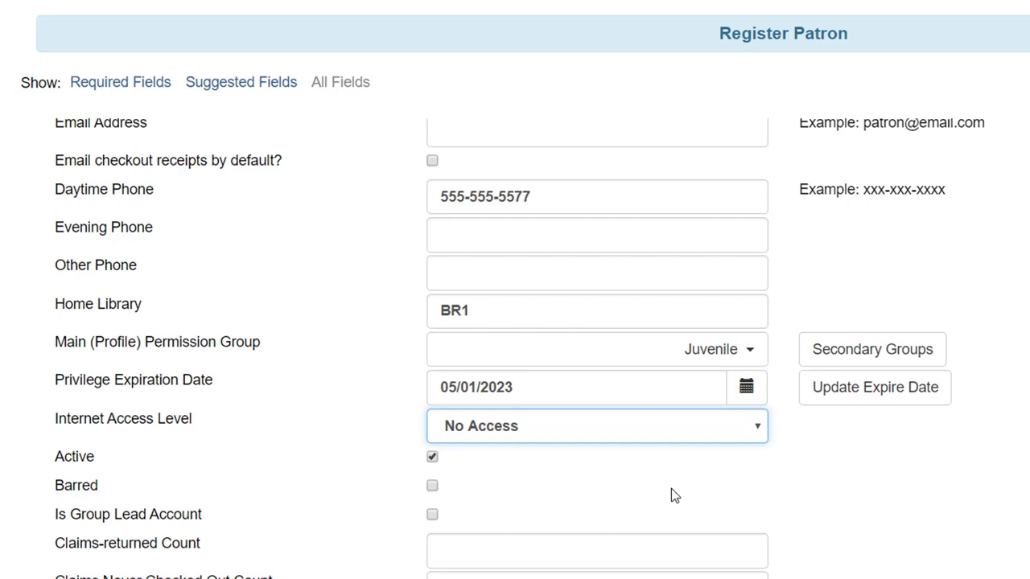
scroll(651, 481, "down", 1)
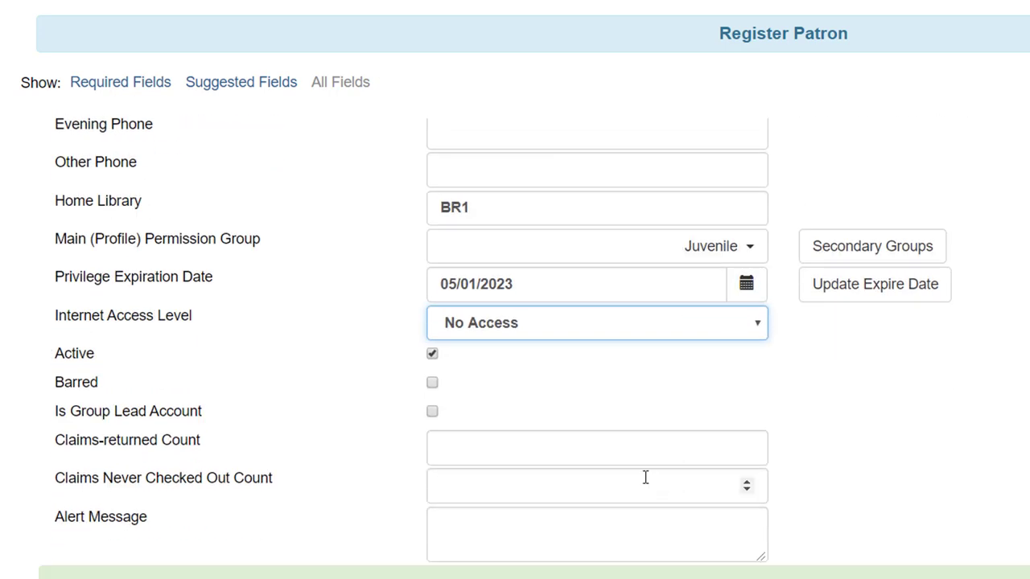
scroll(644, 477, "up", 2)
On the Preferred Name tab, enter the child's nickname as Preferred First Name and Name Keyword
scroll(644, 478, "up", 6)
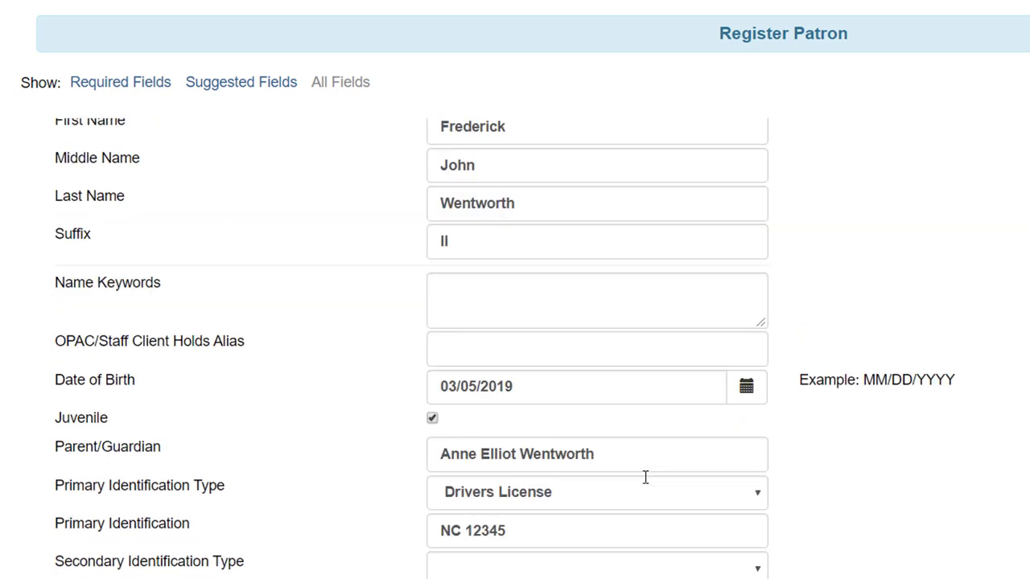
left_click(245, 276)
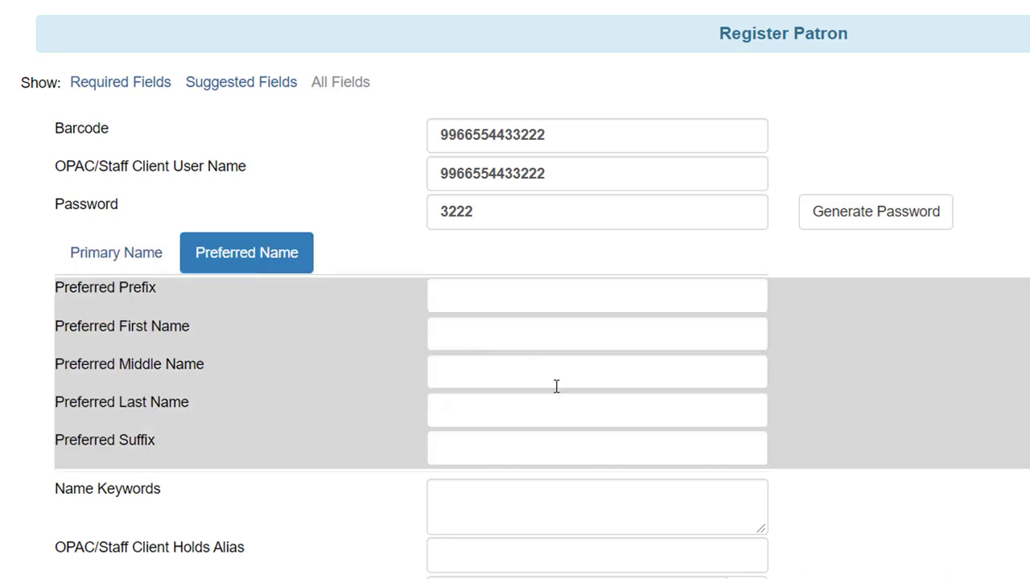
left_click(478, 334)
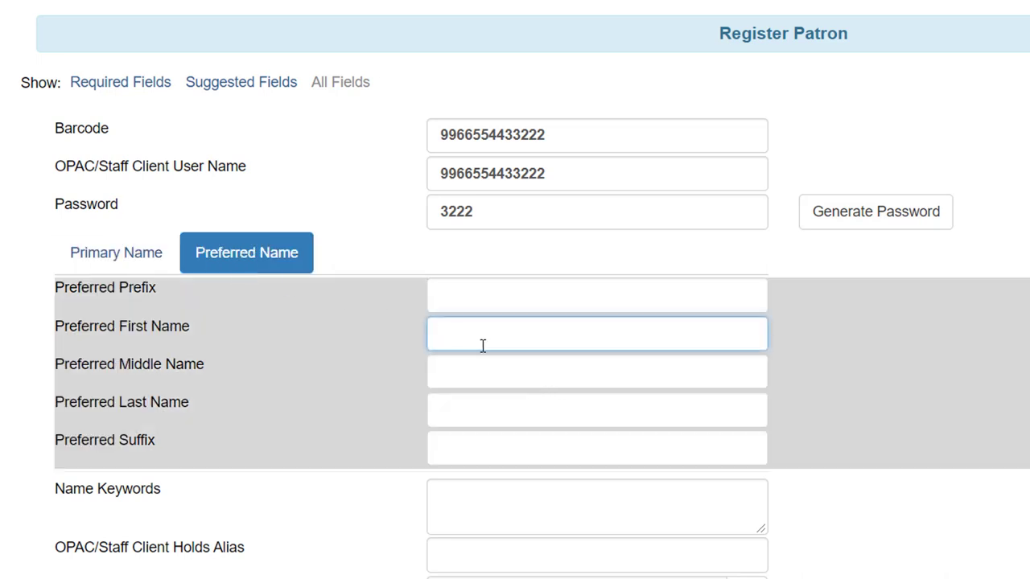
type("Freddie")
left_click(568, 485)
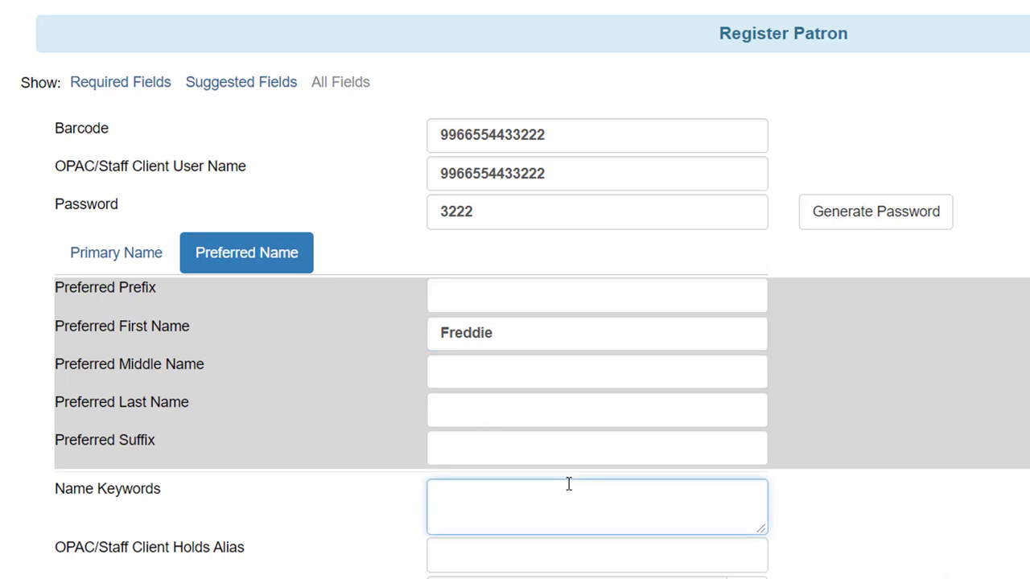
type("Freddie")
left_click(1002, 539)
scroll(1001, 542, "down", 8)
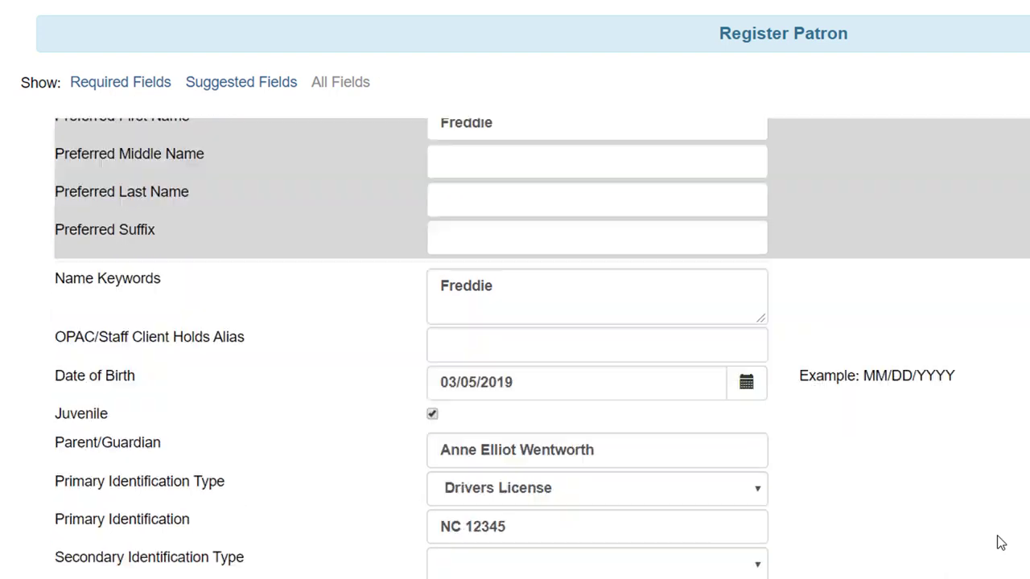
scroll(1000, 543, "down", 6)
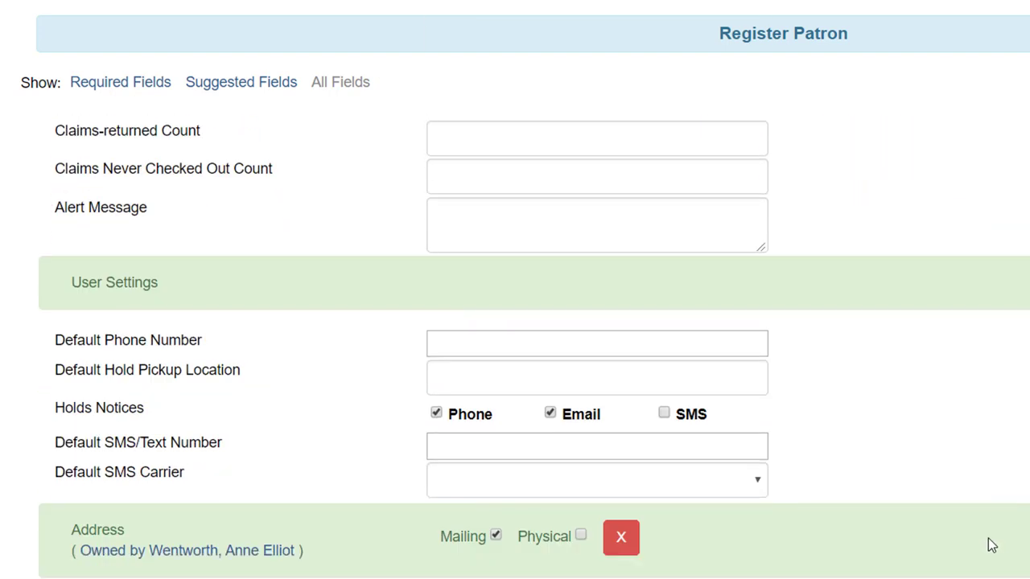
scroll(928, 393, "down", 6)
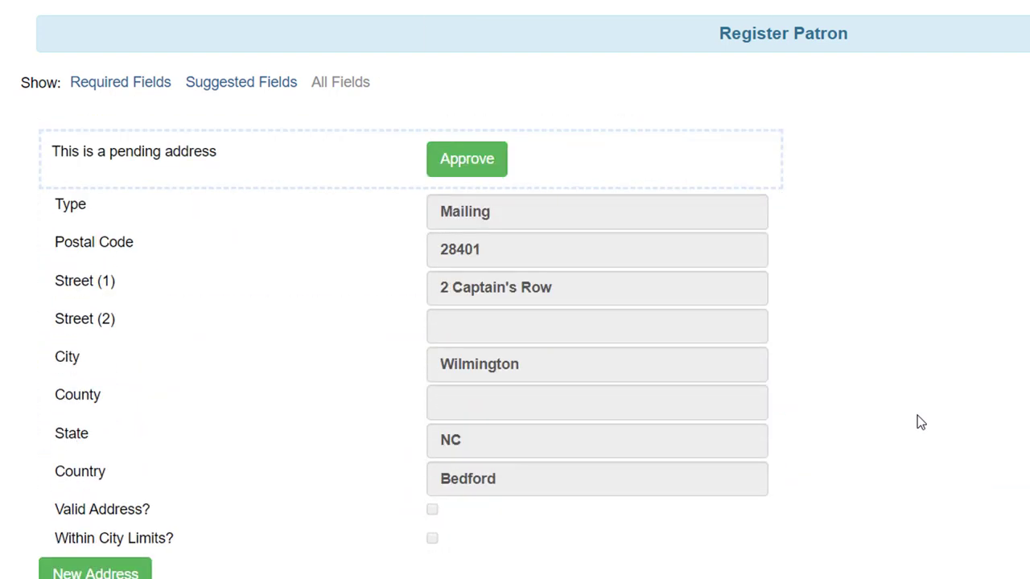
Save the new juvenile patron account from the top-right Save button
scroll(919, 408, "up", 3)
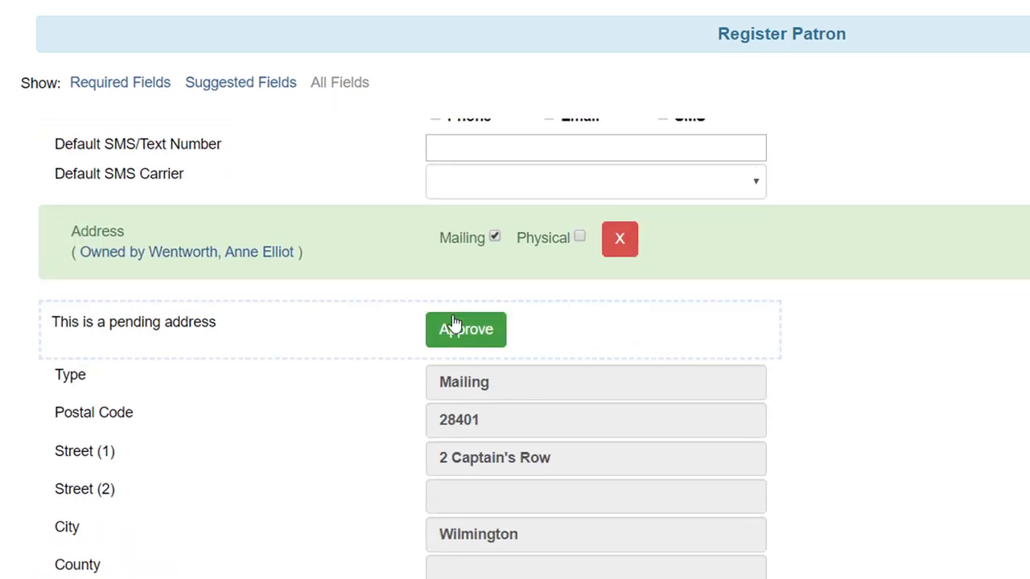
scroll(765, 390, "up", 4)
scroll(765, 390, "down", 5)
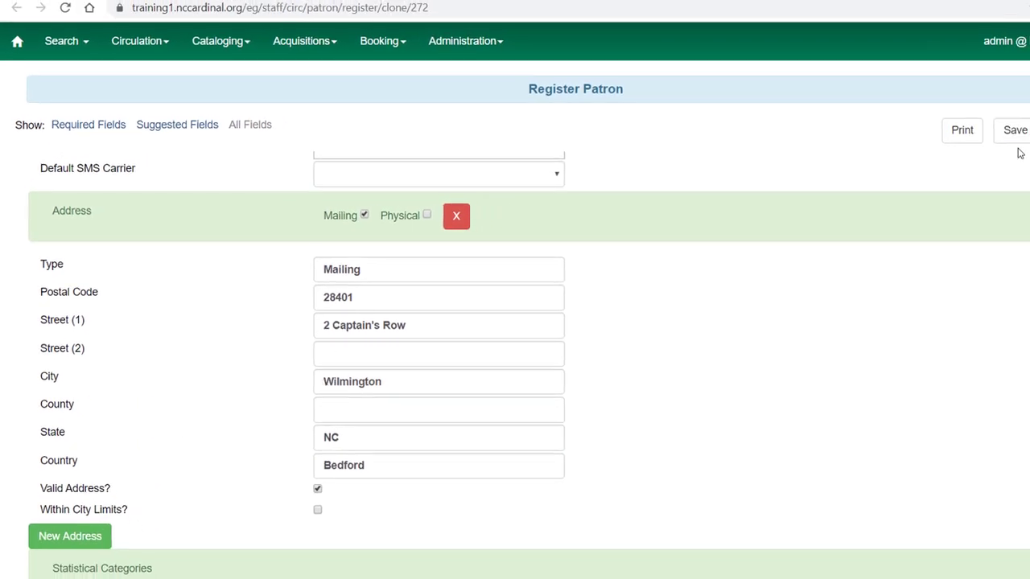
left_click(971, 138)
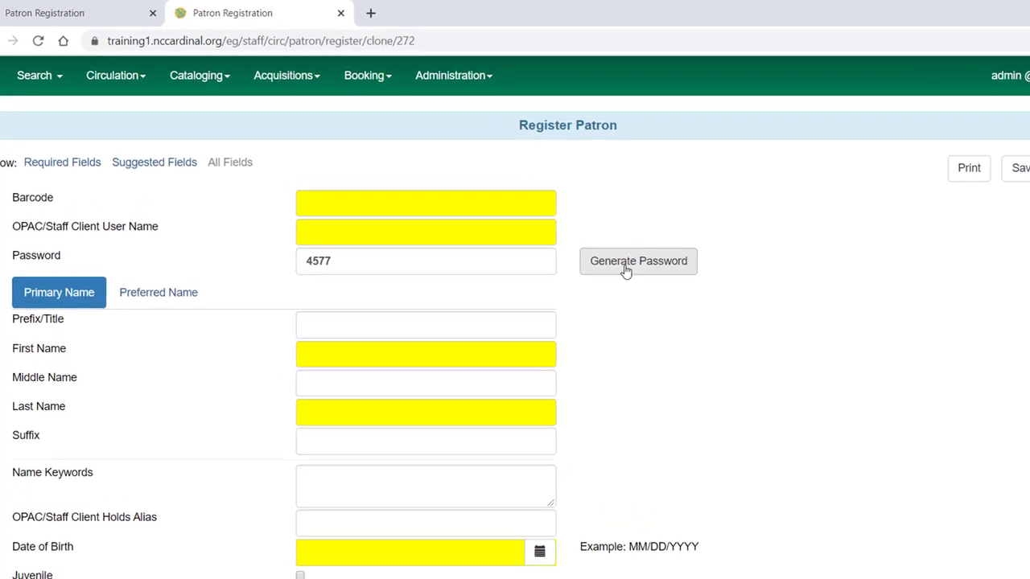
Run a patron search on the family's last name, listing both the adult and juvenile accounts at BR1
left_click(26, 81)
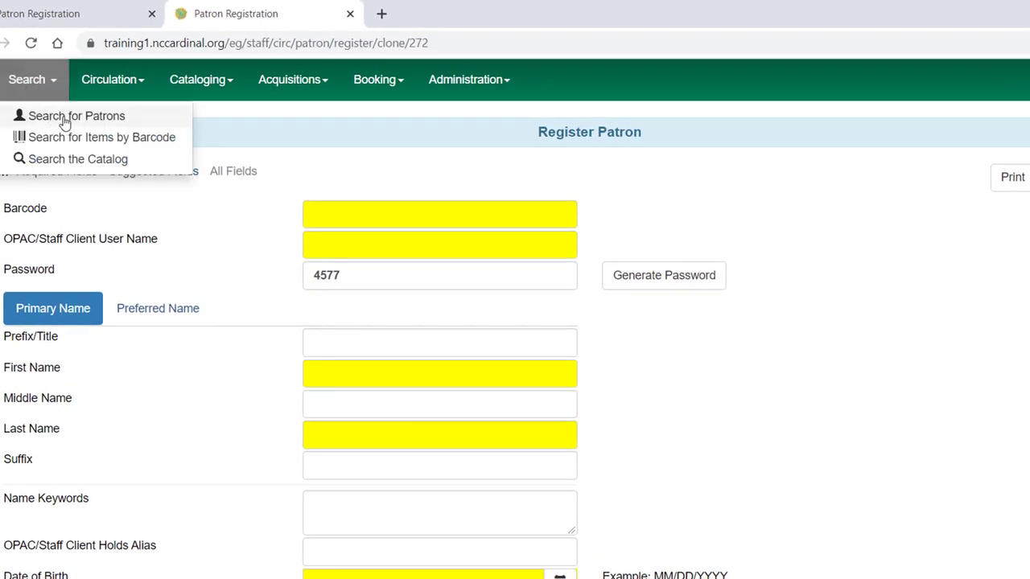
left_click(65, 119)
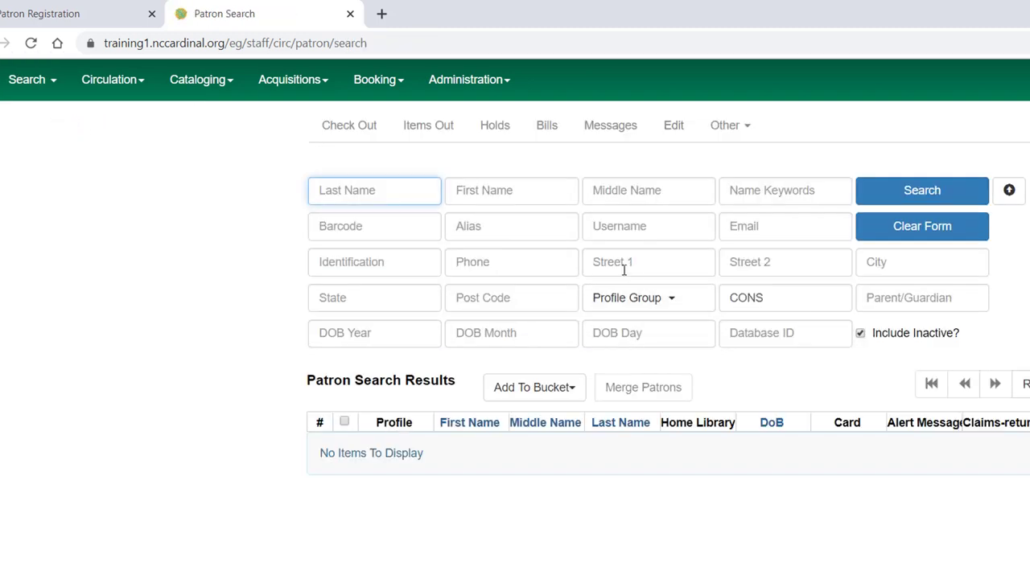
type("Wentworth")
left_click(916, 196)
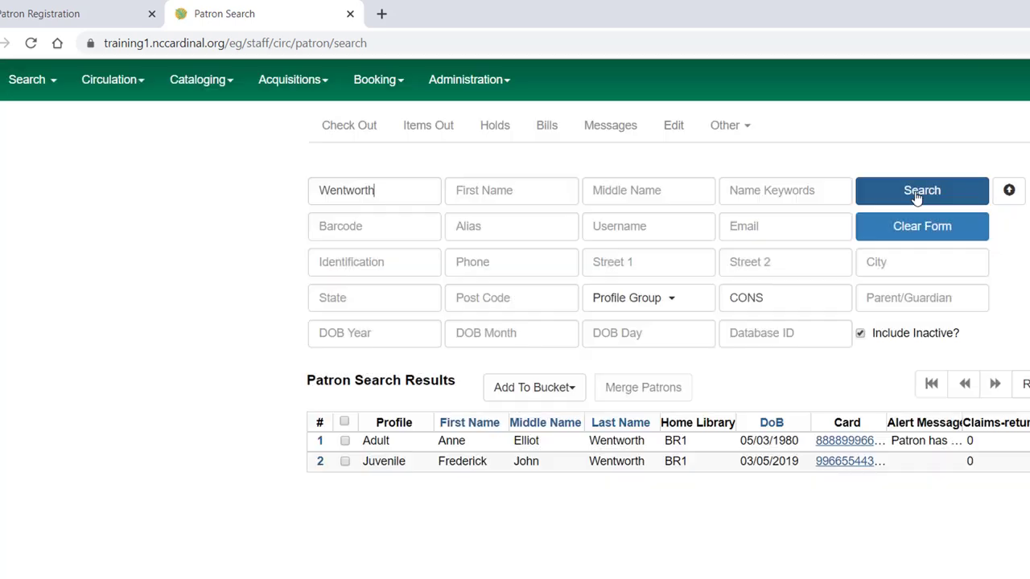